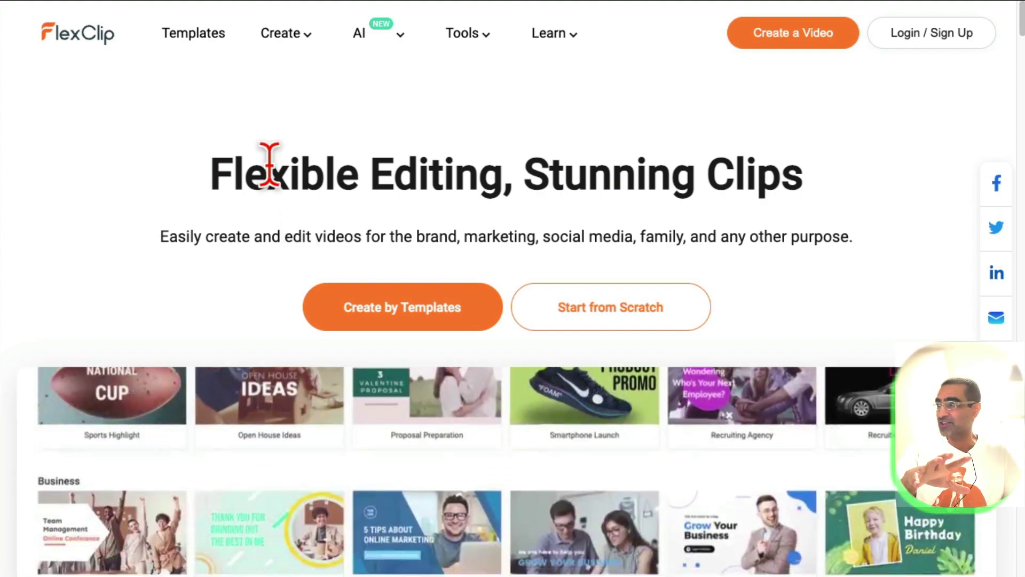
# Scroll the homepage past the templates grid to the 'Streamline the Video Creation Process with AI' section.
pyautogui.scroll(-3, 582, 229)
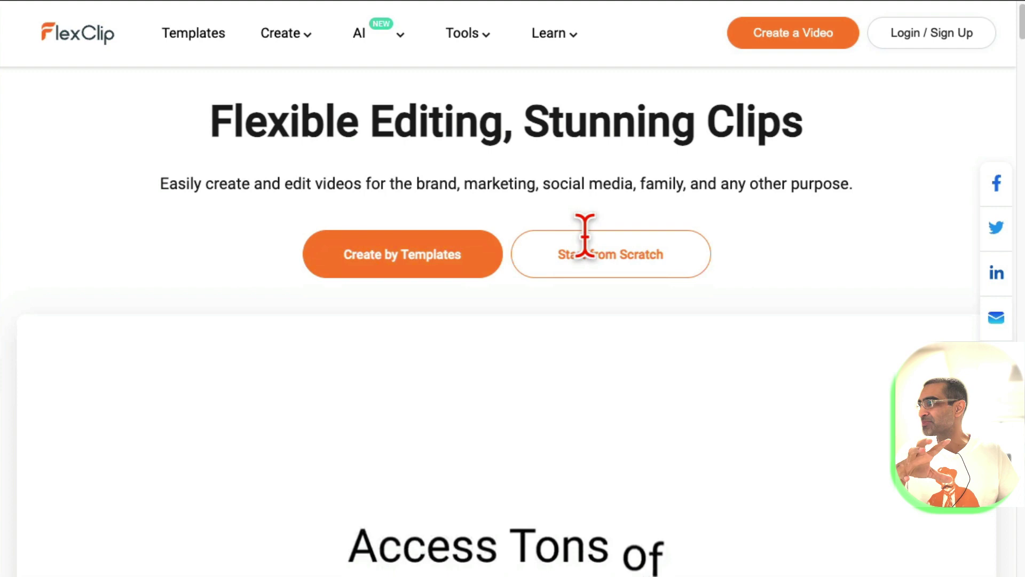
pyautogui.scroll(-10, 591, 256)
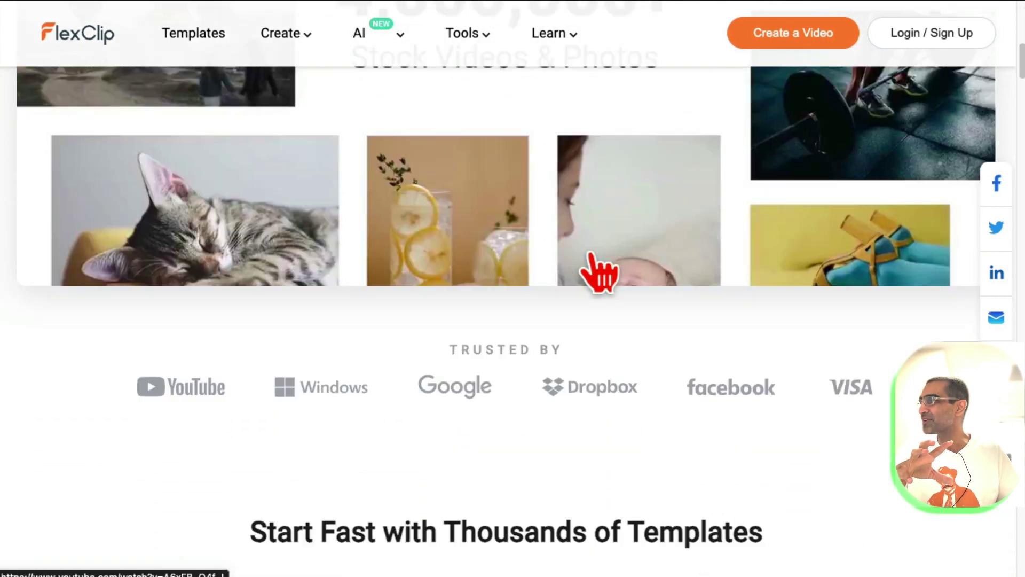
pyautogui.scroll(-2, 600, 277)
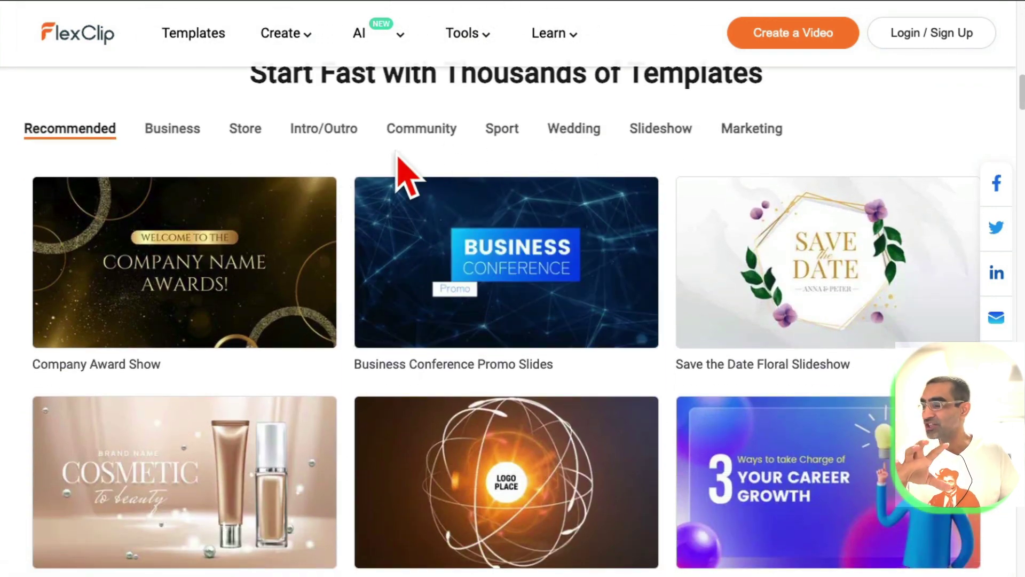
pyautogui.moveTo(526, 247)
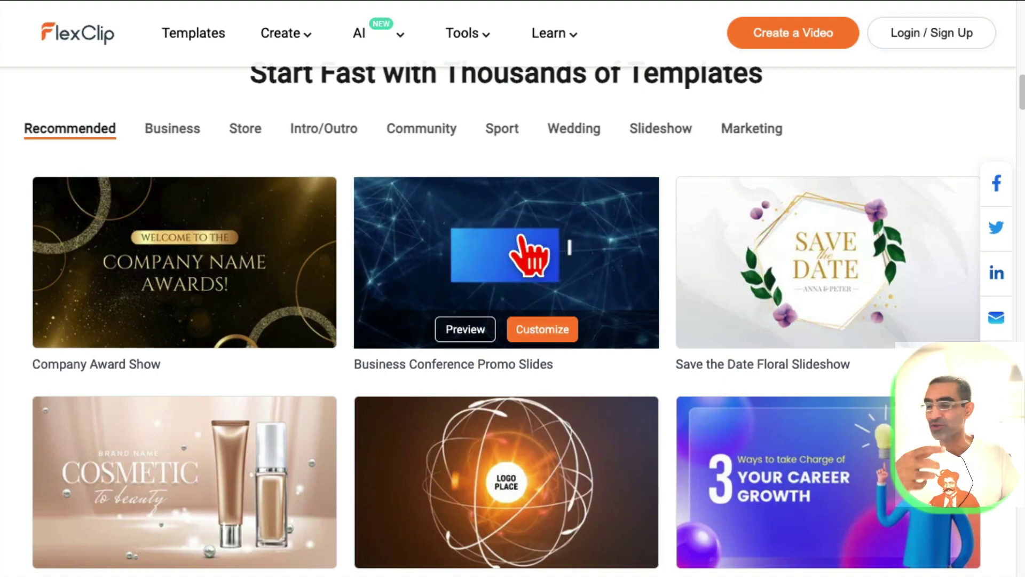
pyautogui.scroll(-10, 526, 251)
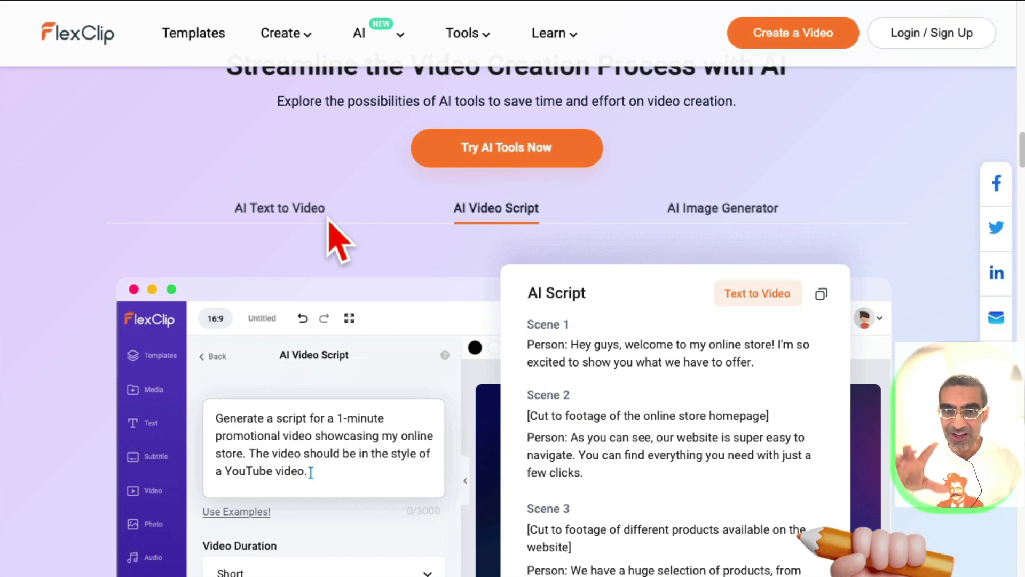
# View the homepage's AI Text to Video and AI Video Script demos, then scroll further down.
pyautogui.click(309, 209)
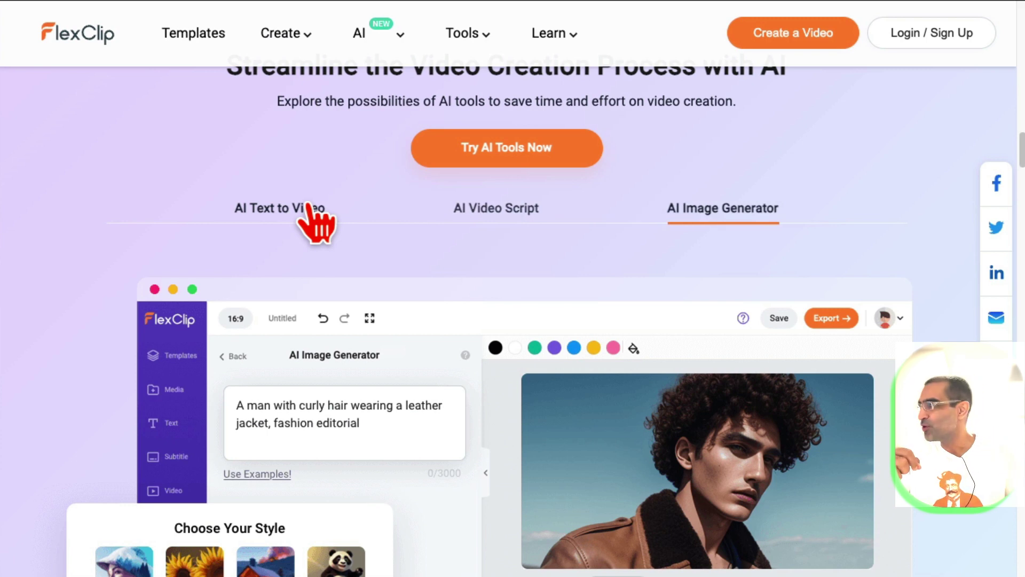
pyautogui.click(487, 223)
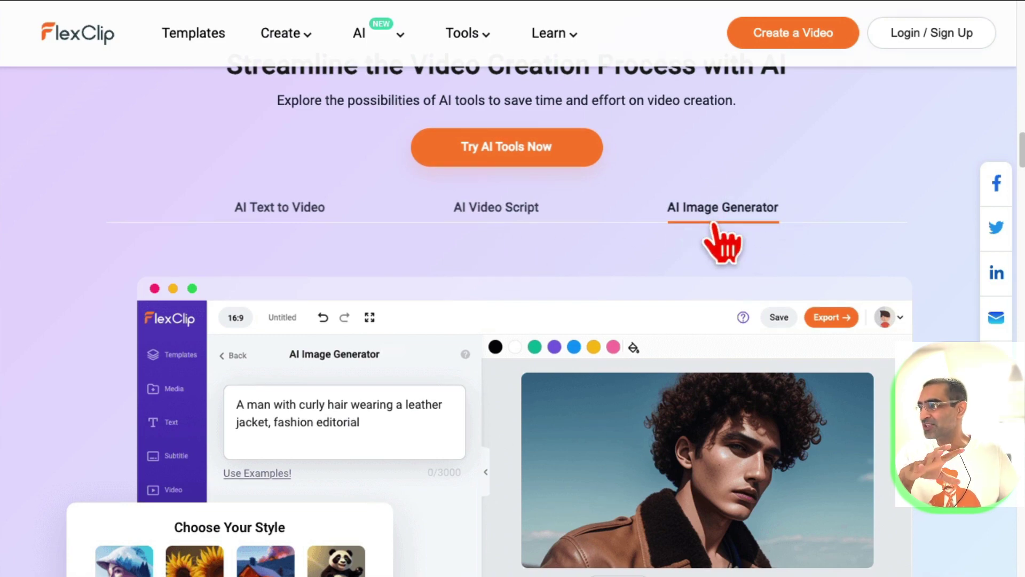
pyautogui.scroll(-9, 714, 227)
pyautogui.scroll(-3, 715, 226)
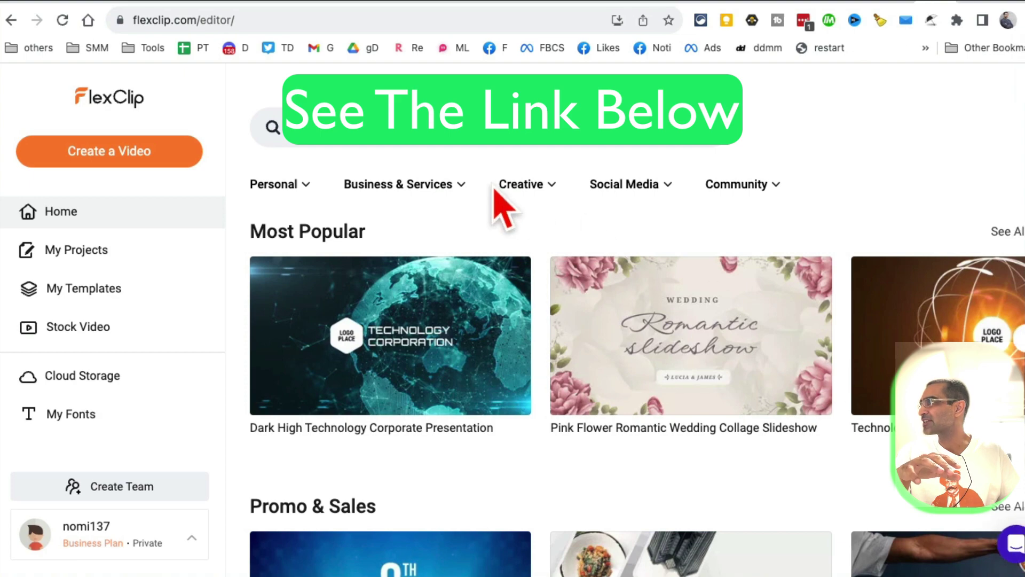
# Start a new video with 'Create a Video' to reach the edit mode and ratio dialog.
pyautogui.scroll(-1, 534, 325)
pyautogui.scroll(-3, 534, 326)
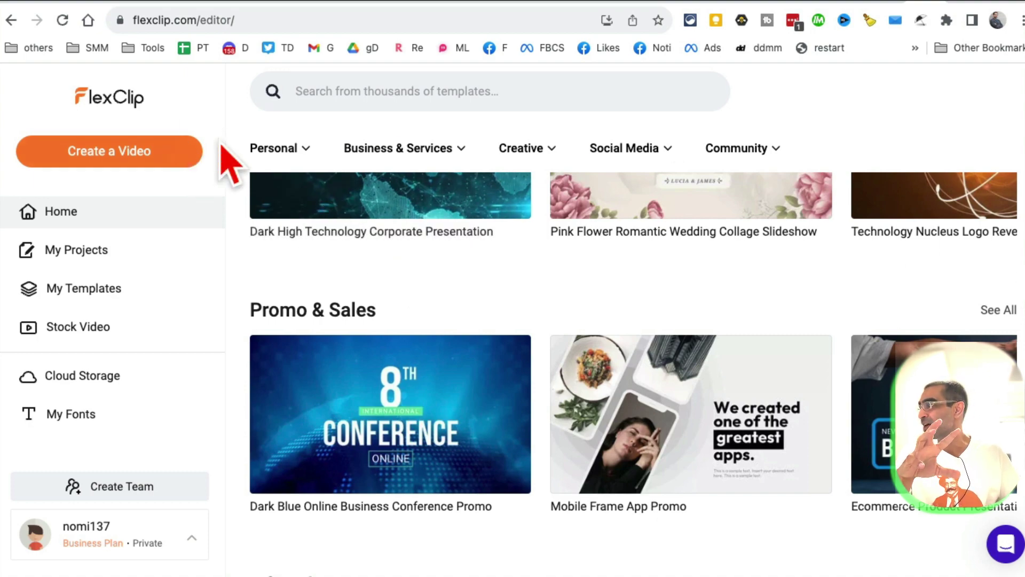
pyautogui.click(124, 154)
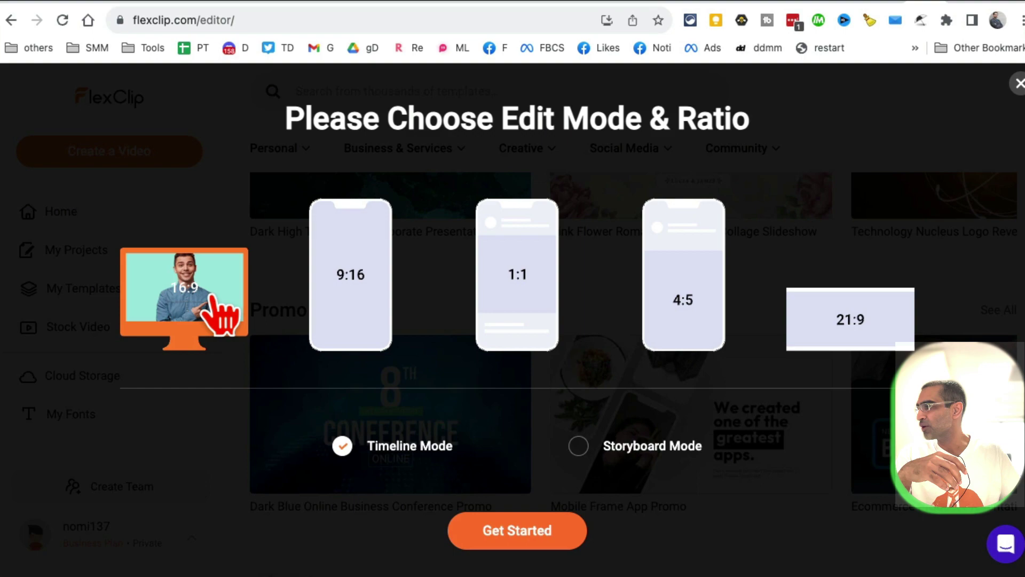
# Accept 16:9 in Timeline Mode and dismiss the Import Media prompt.
pyautogui.click(526, 538)
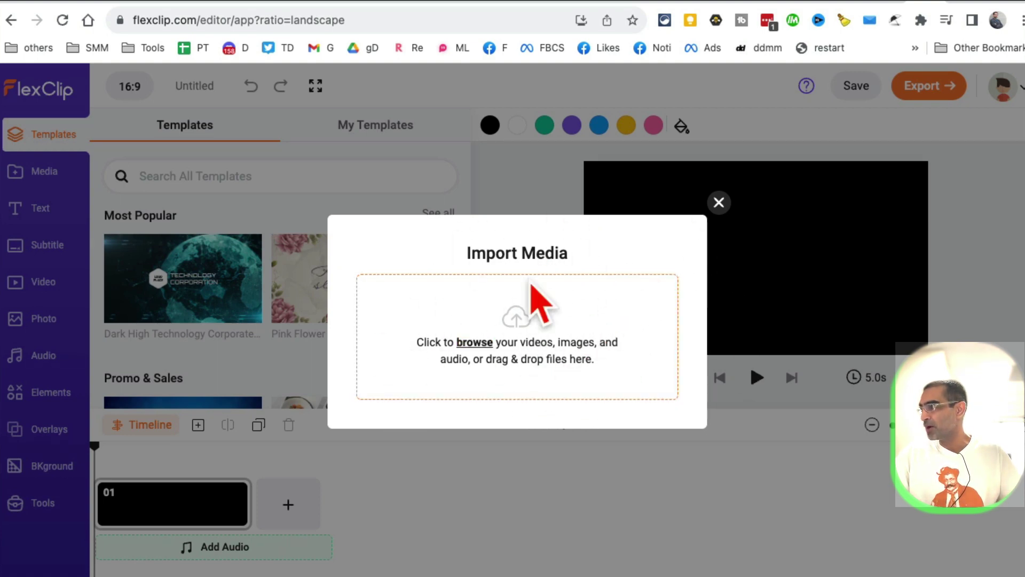
pyautogui.click(719, 202)
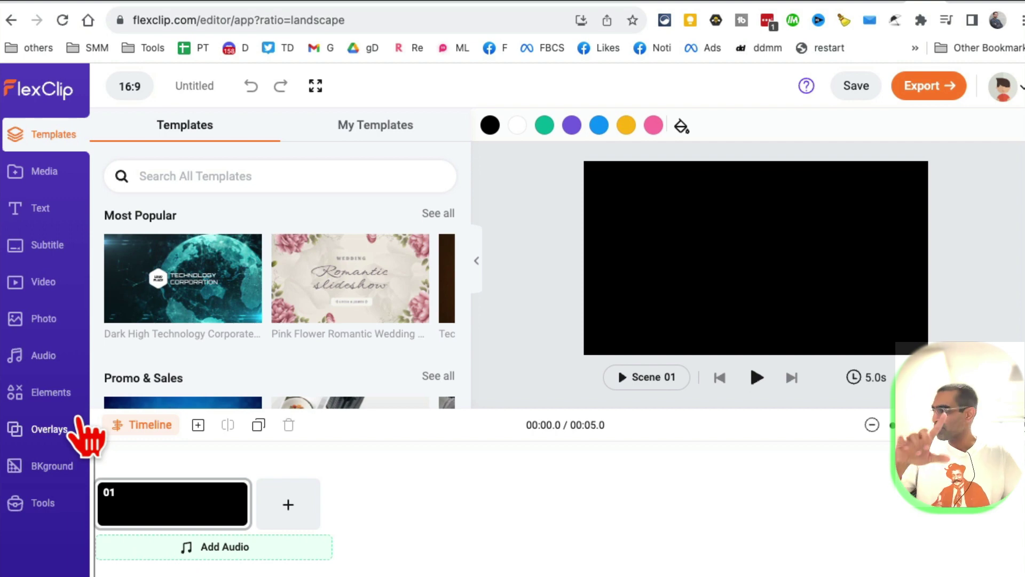
# Browse the Tools panel's AI tool cards, from Text to Video to Giphy Text.
pyautogui.click(43, 503)
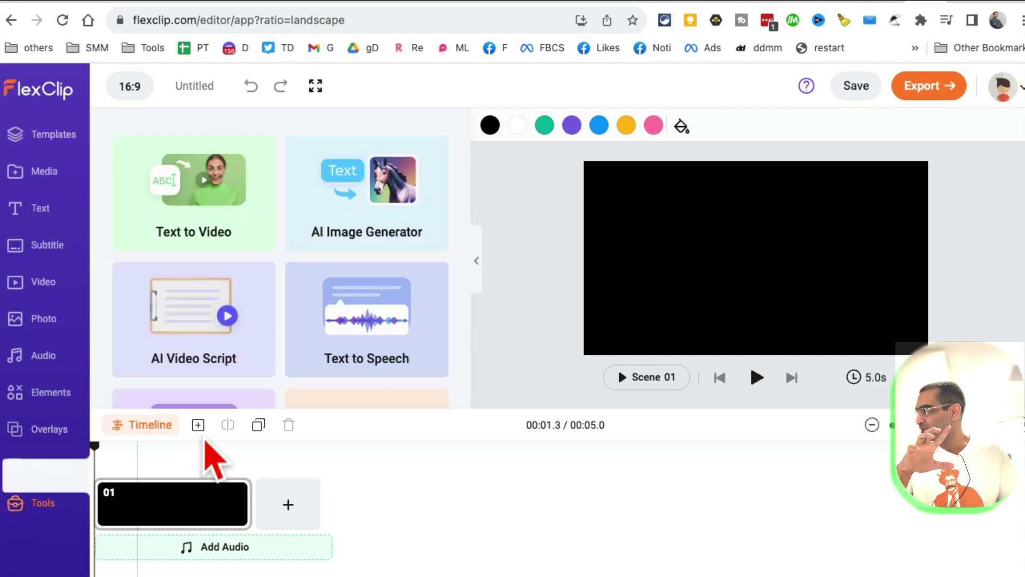
pyautogui.scroll(-3, 299, 246)
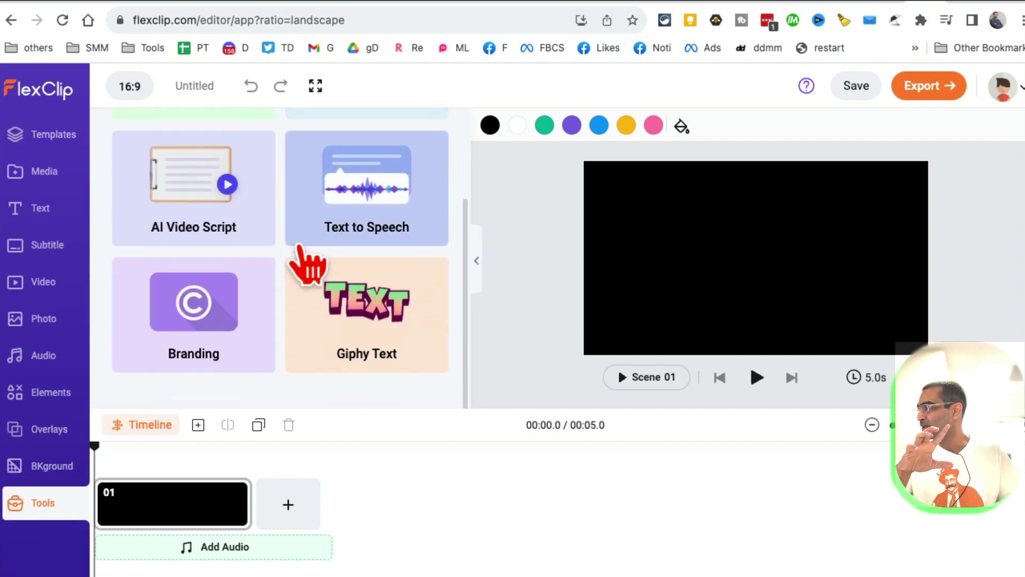
pyautogui.scroll(3, 300, 251)
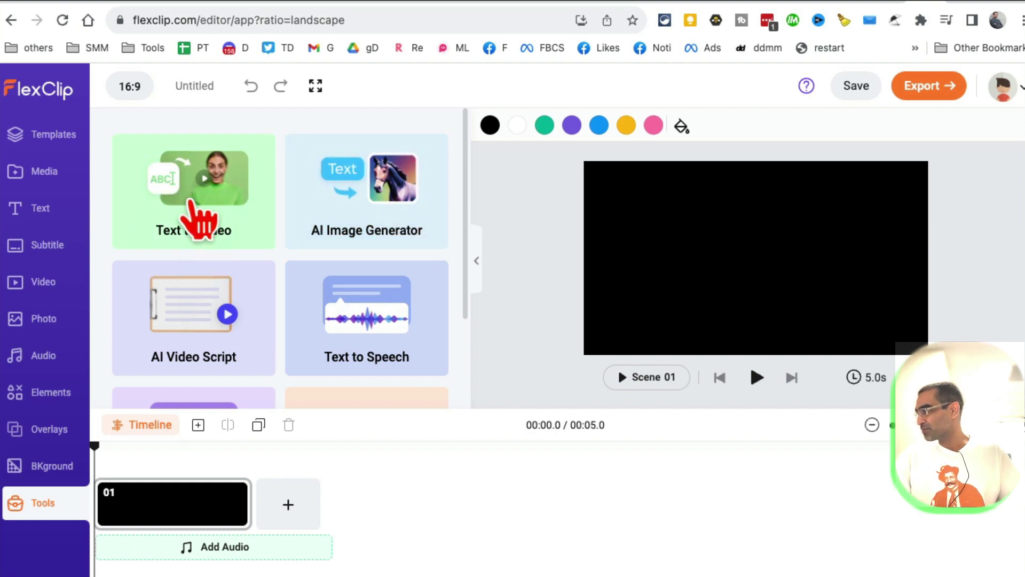
# Open Text to Video and cycle through example prompts, ending on the wedding invitation one.
pyautogui.click(216, 211)
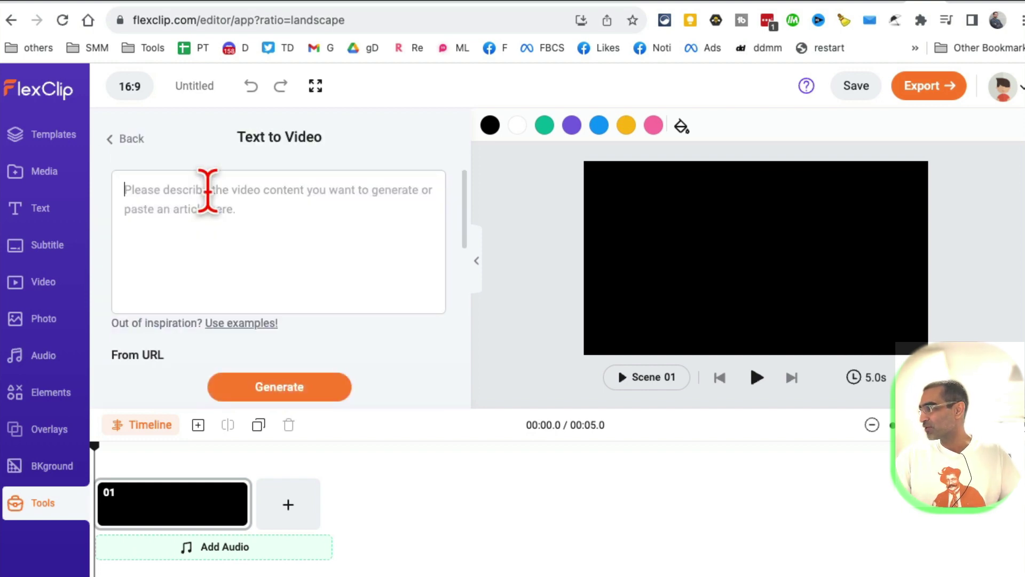
pyautogui.click(260, 324)
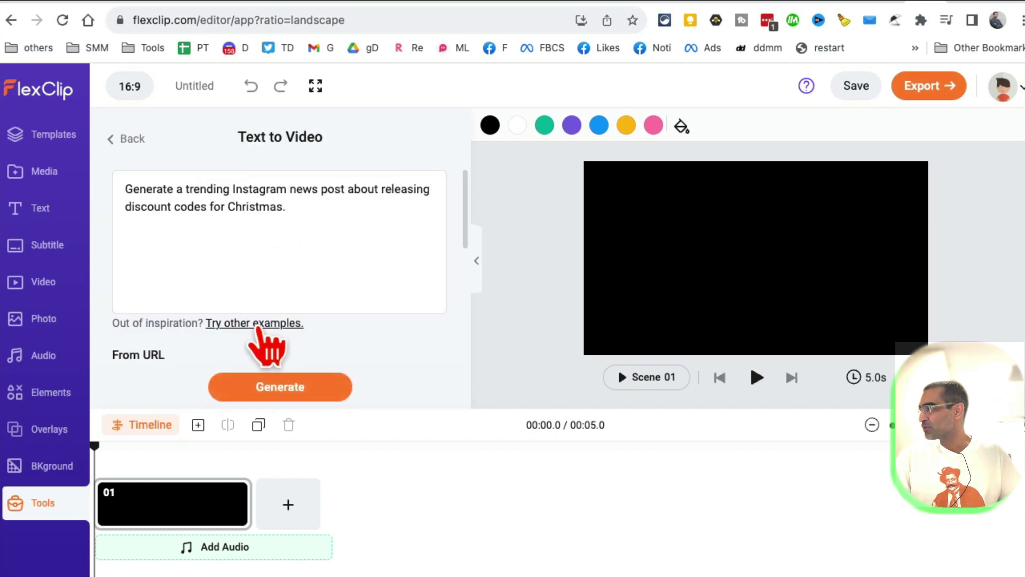
pyautogui.click(260, 324)
pyautogui.click(262, 329)
pyautogui.tripleClick(183, 187)
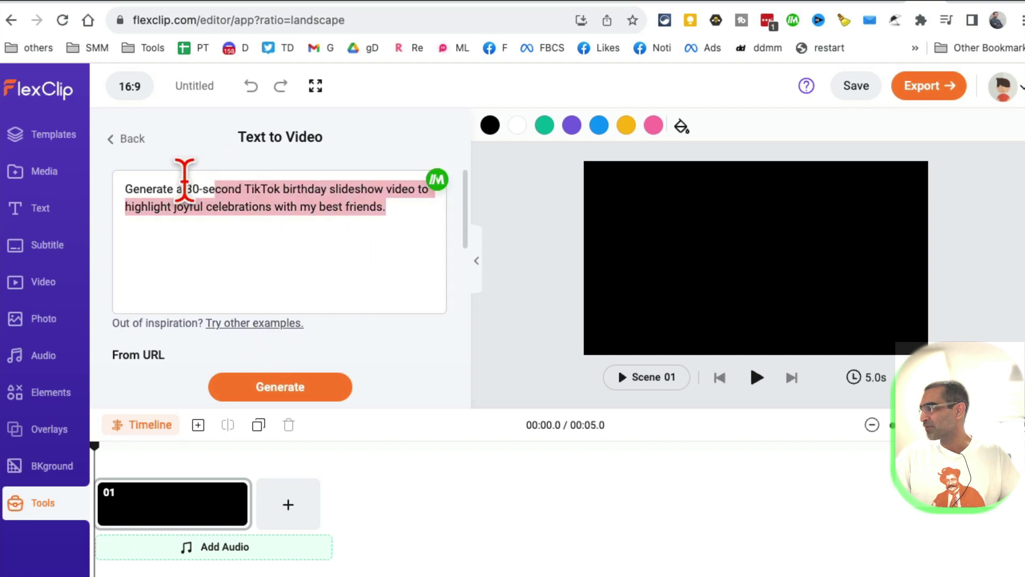
pyautogui.click(218, 252)
pyautogui.click(262, 327)
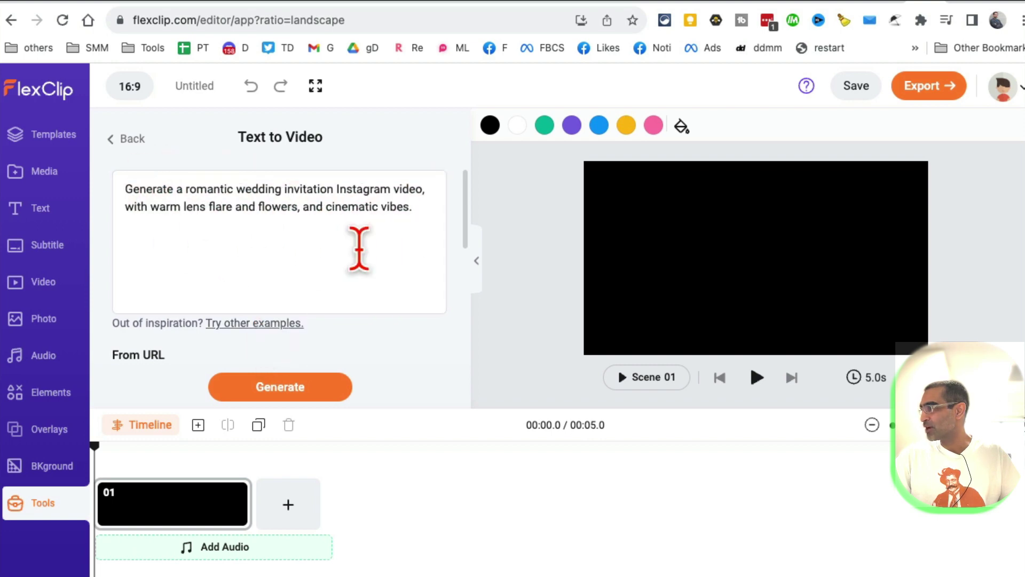
# Replace the prompt with '3 productivity tips for remote workers', correcting 'productity' to 'productivity'.
pyautogui.moveTo(128, 186); pyautogui.dragTo(125, 188)
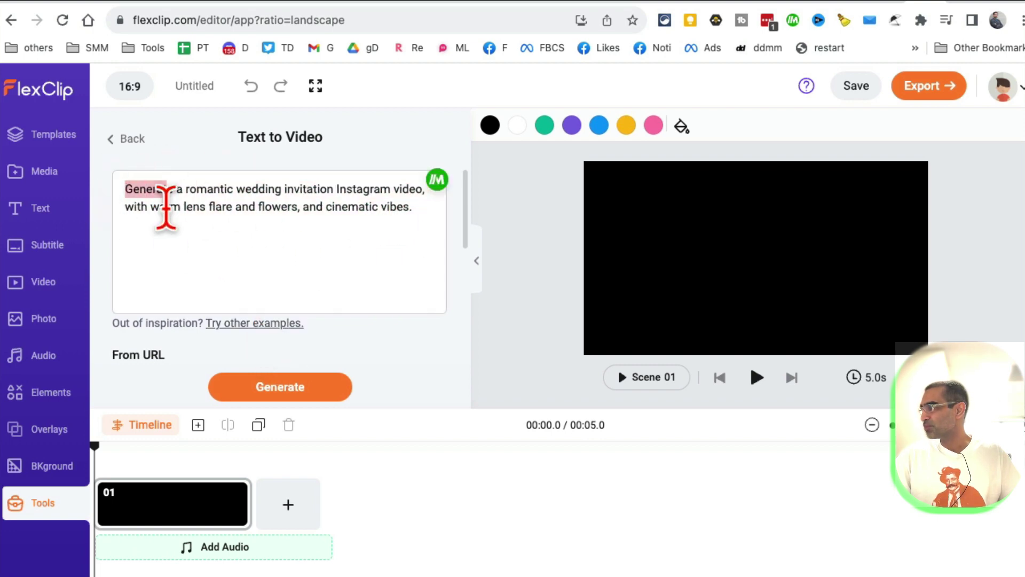
pyautogui.tripleClick(281, 206)
pyautogui.write('3')
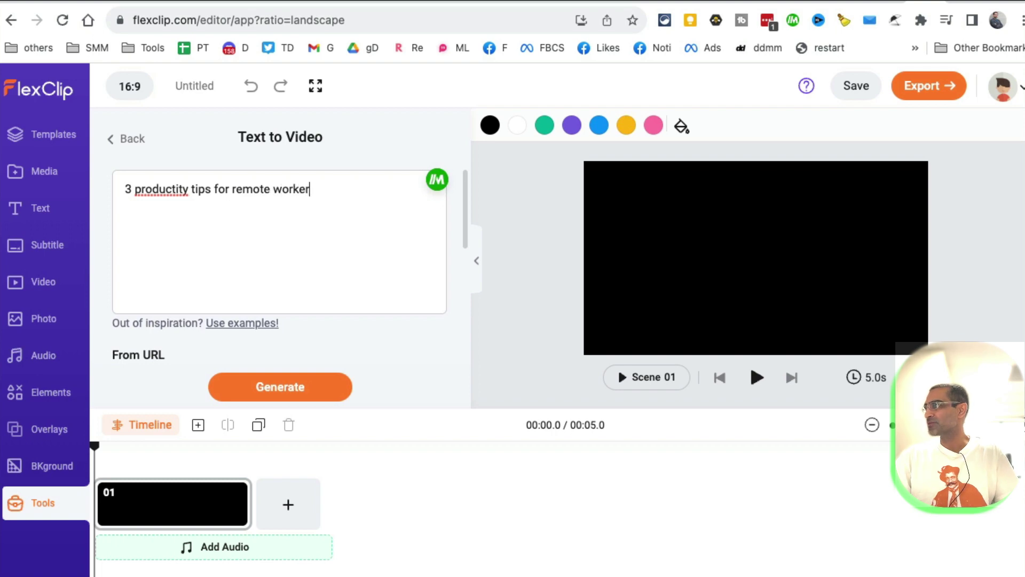
pyautogui.rightClick(163, 190)
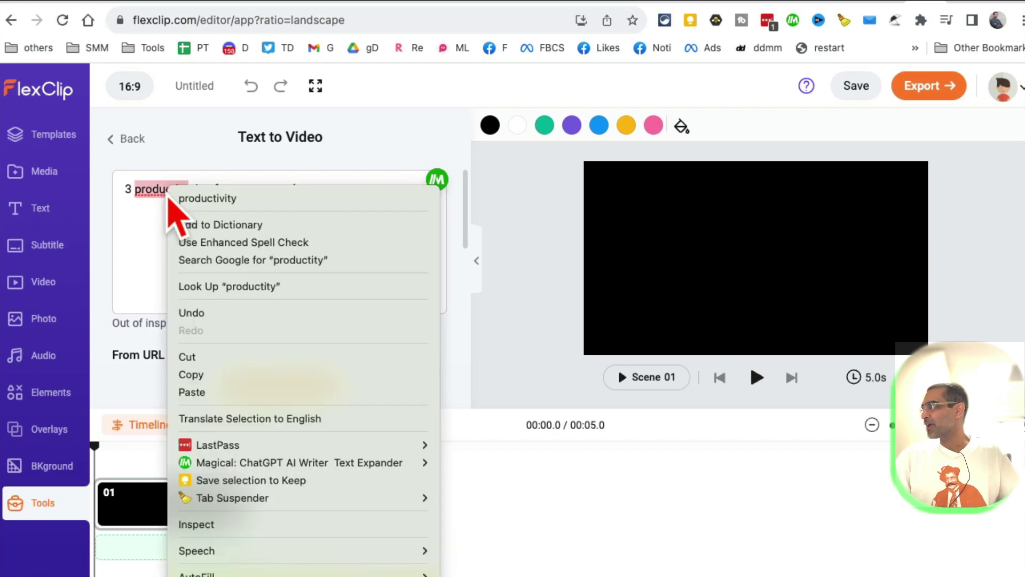
pyautogui.click(195, 198)
pyautogui.moveTo(362, 195); pyautogui.dragTo(126, 187)
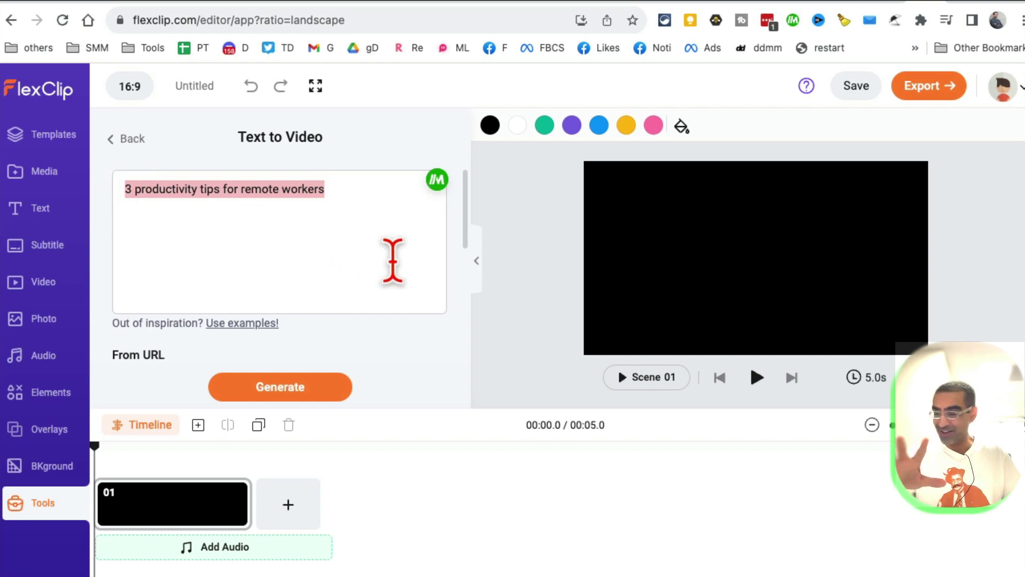
pyautogui.scroll(-5, 426, 286)
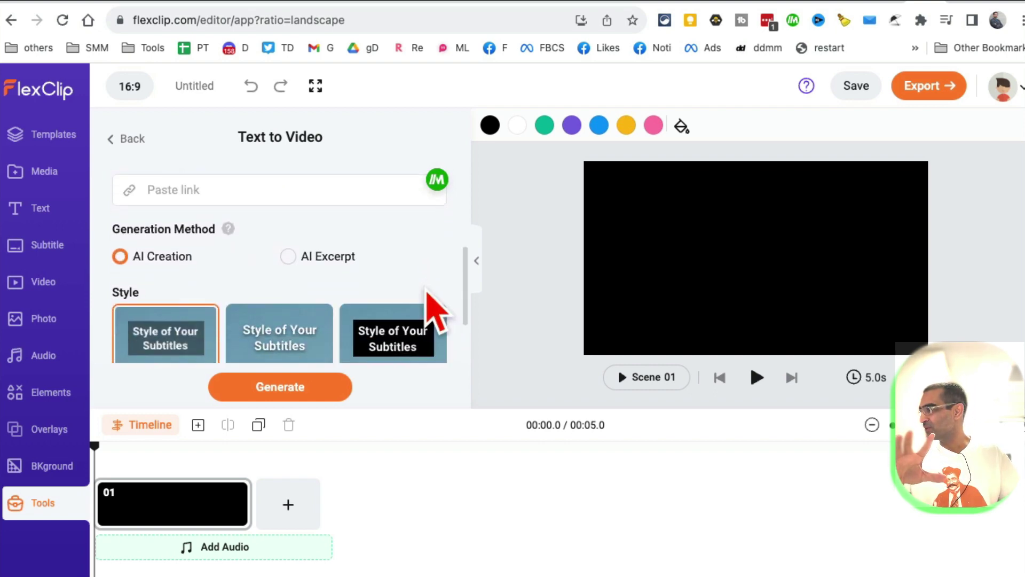
pyautogui.scroll(-2, 434, 308)
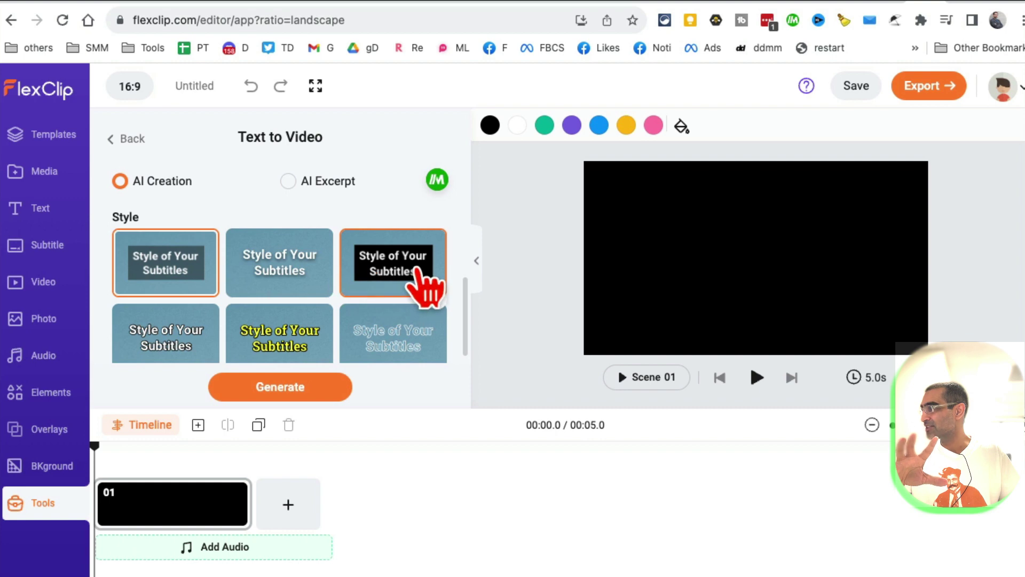
pyautogui.click(438, 302)
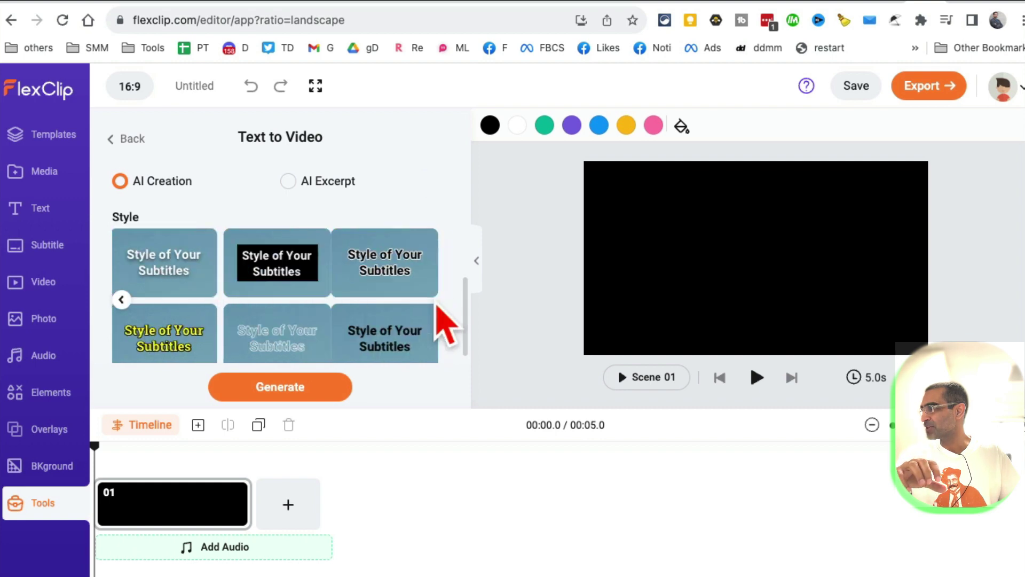
pyautogui.click(122, 300)
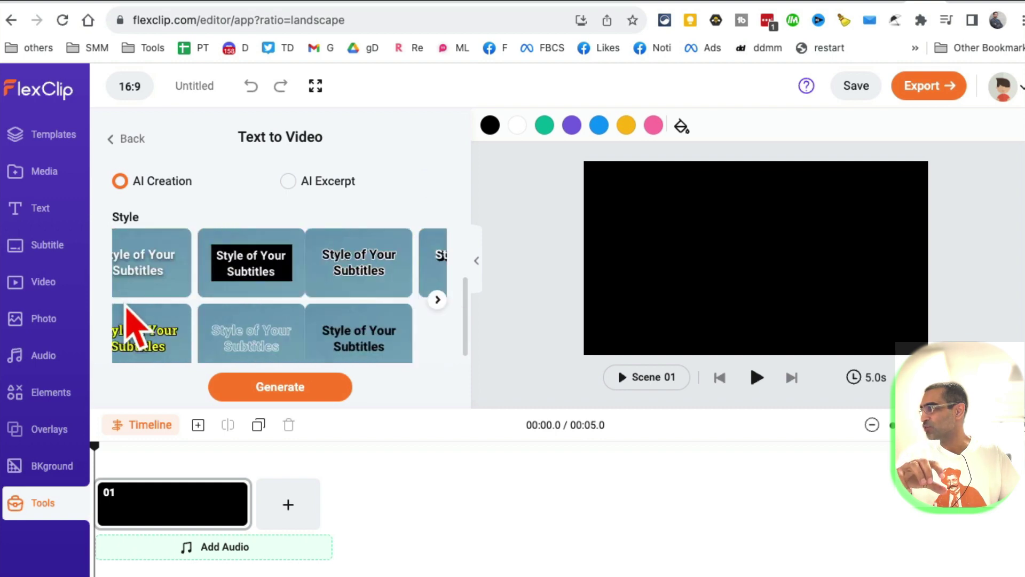
pyautogui.scroll(3, 309, 297)
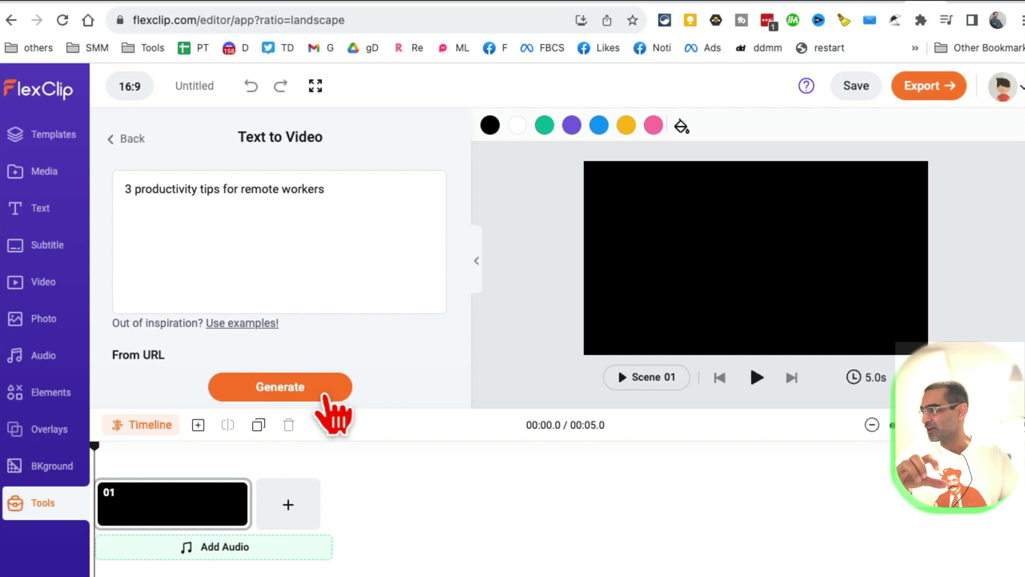
# Generate the video from the productivity prompt and preview scenes 02 and 04.
pyautogui.click(293, 394)
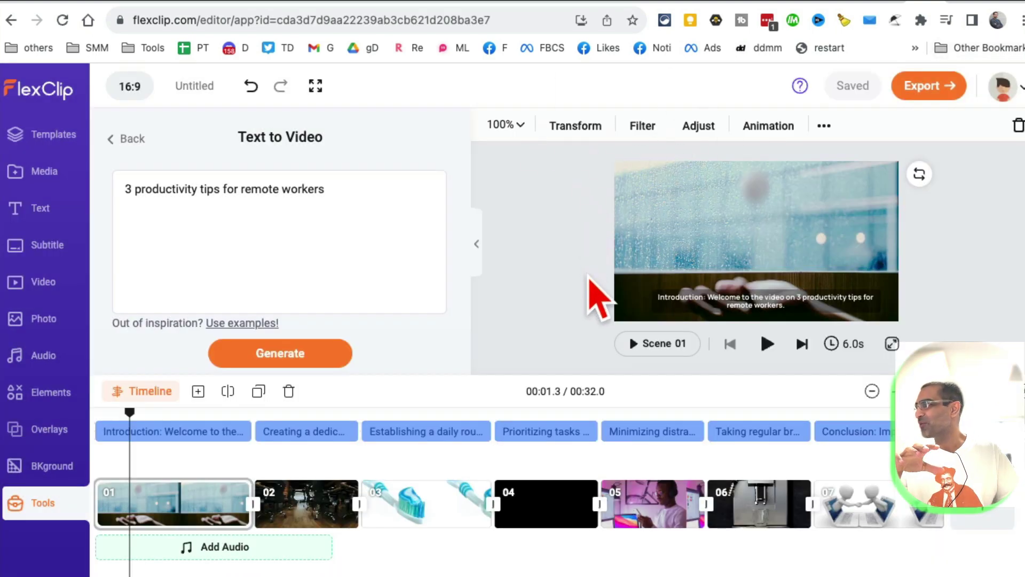
pyautogui.moveTo(130, 442); pyautogui.dragTo(105, 438)
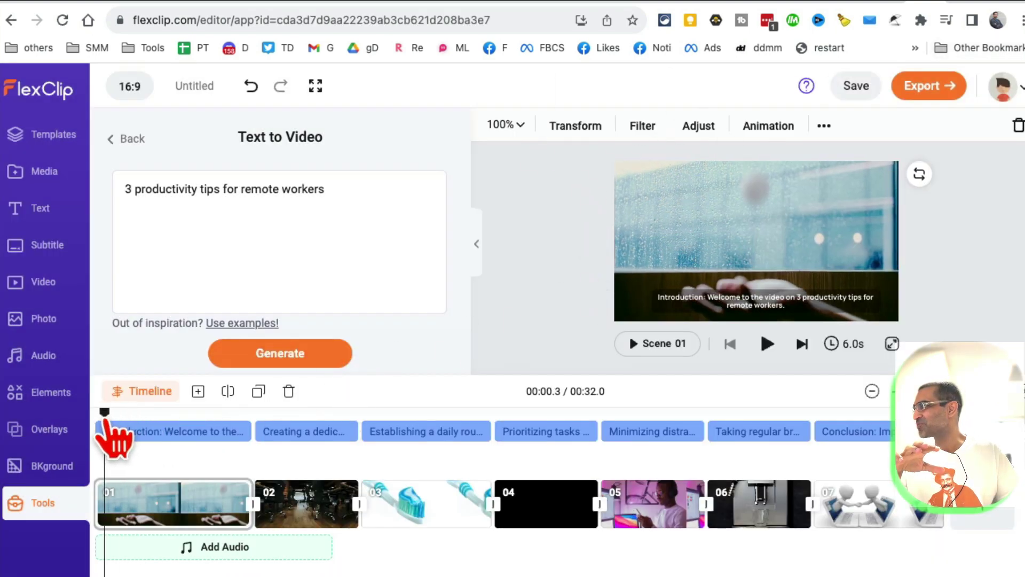
pyautogui.click(302, 512)
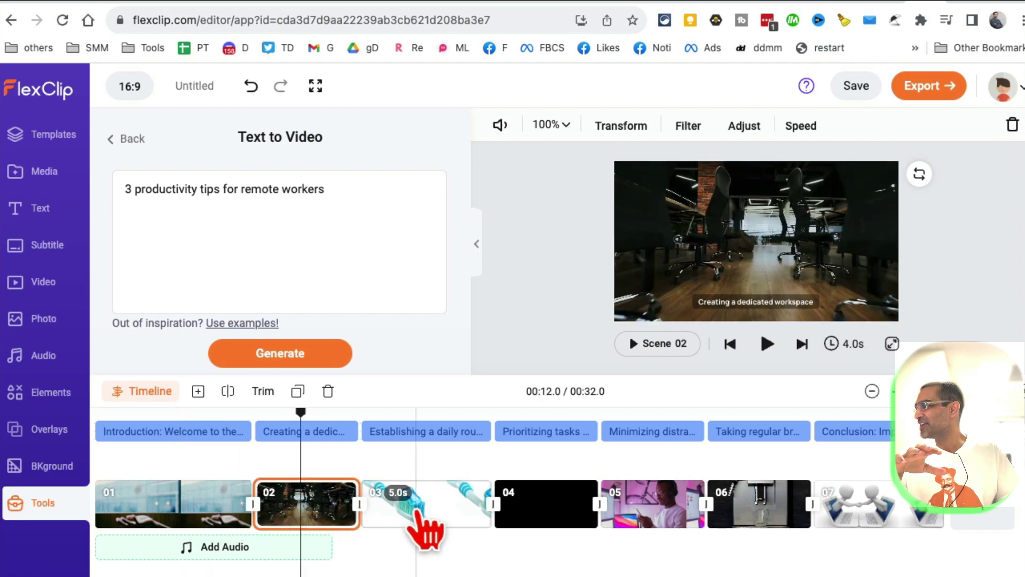
pyautogui.click(548, 513)
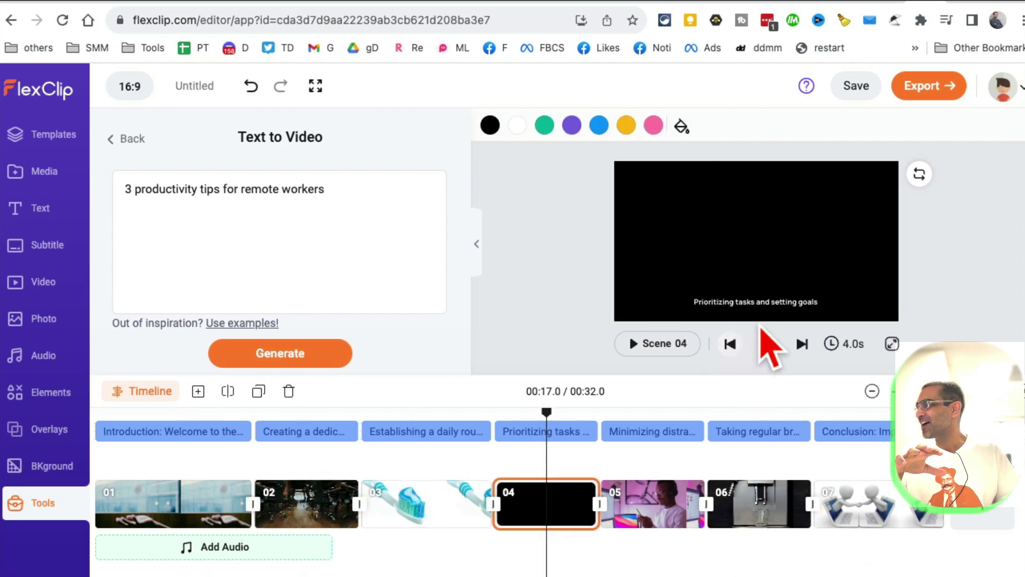
pyautogui.click(764, 348)
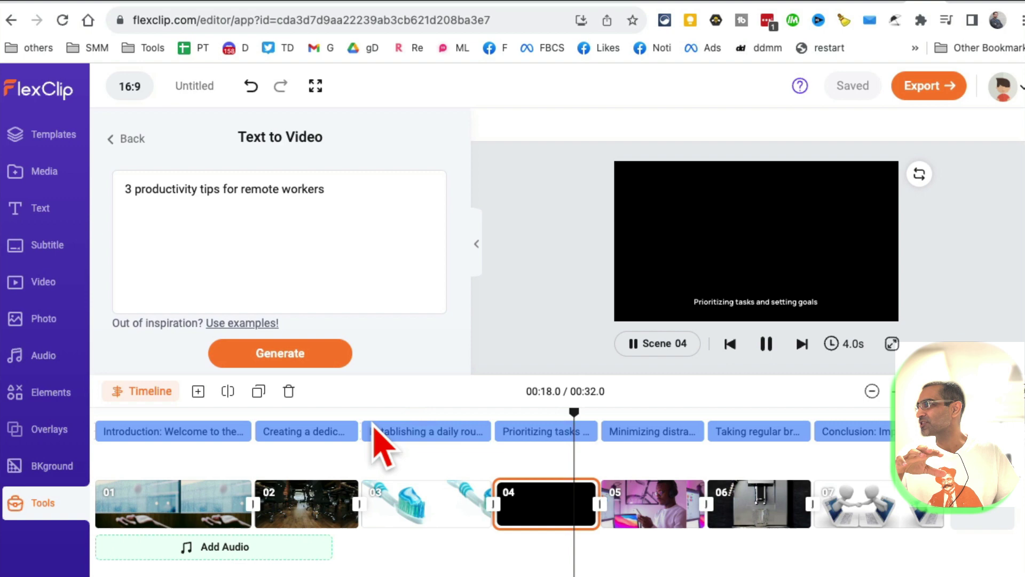
# Play from the Introduction, pause in scene 02, and check the scene 03 daily-routine tip.
pyautogui.click(137, 412)
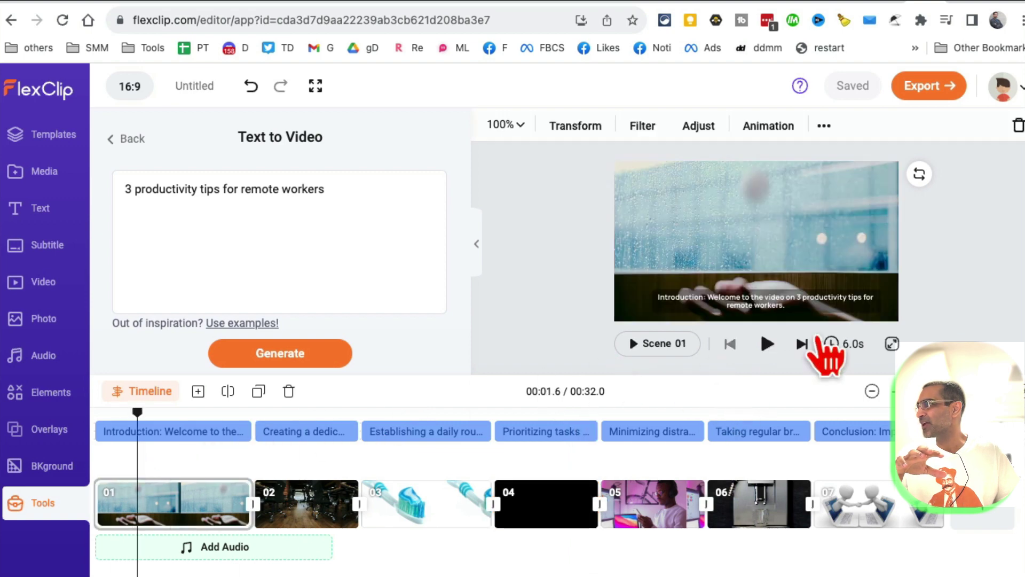
pyautogui.click(767, 345)
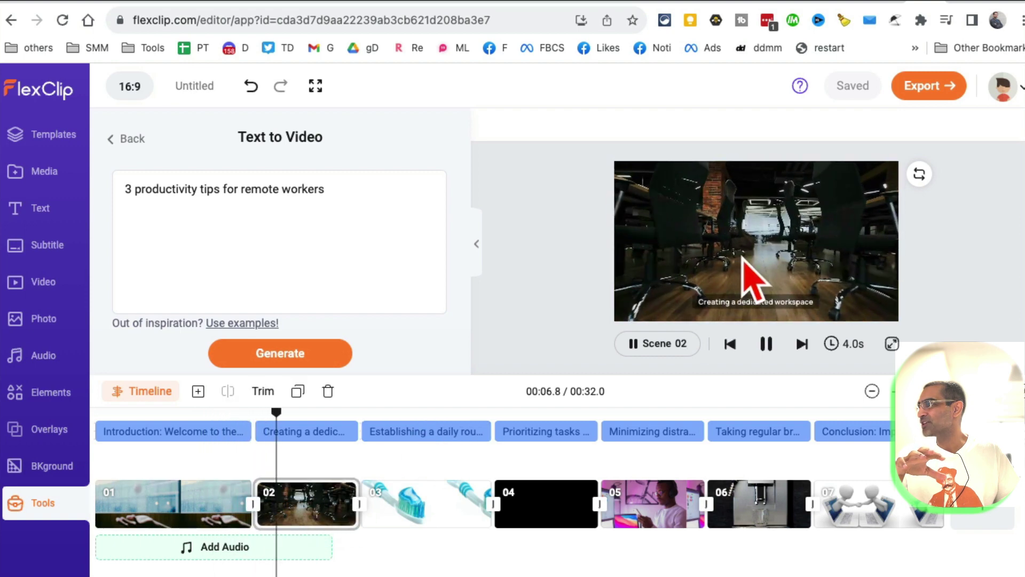
pyautogui.click(791, 306)
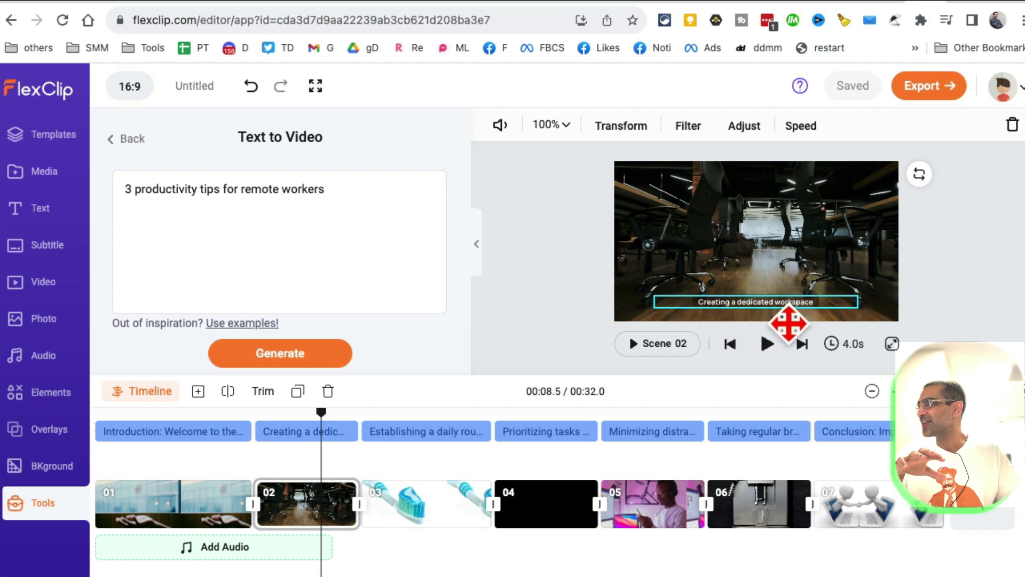
pyautogui.click(432, 434)
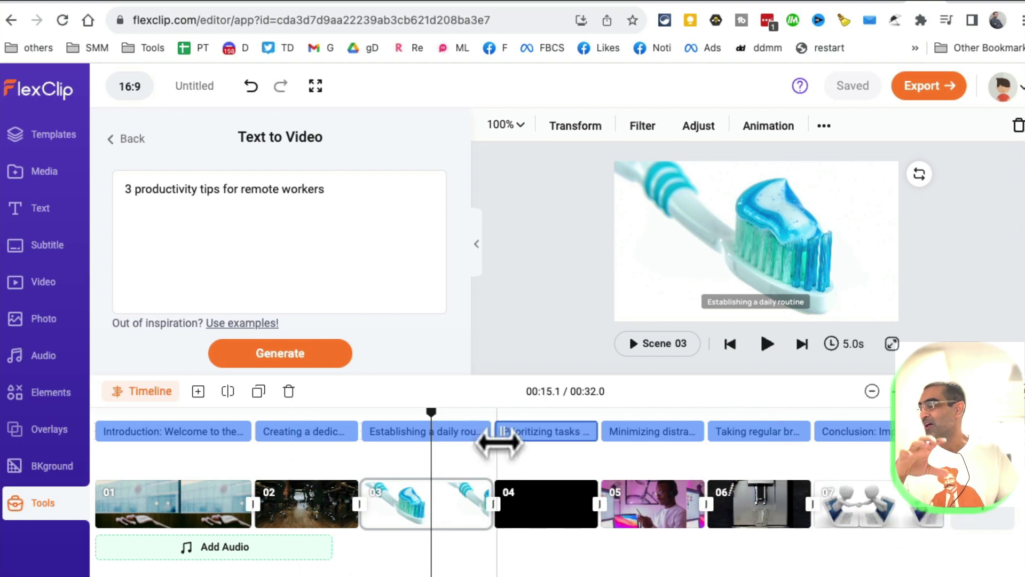
pyautogui.click(203, 502)
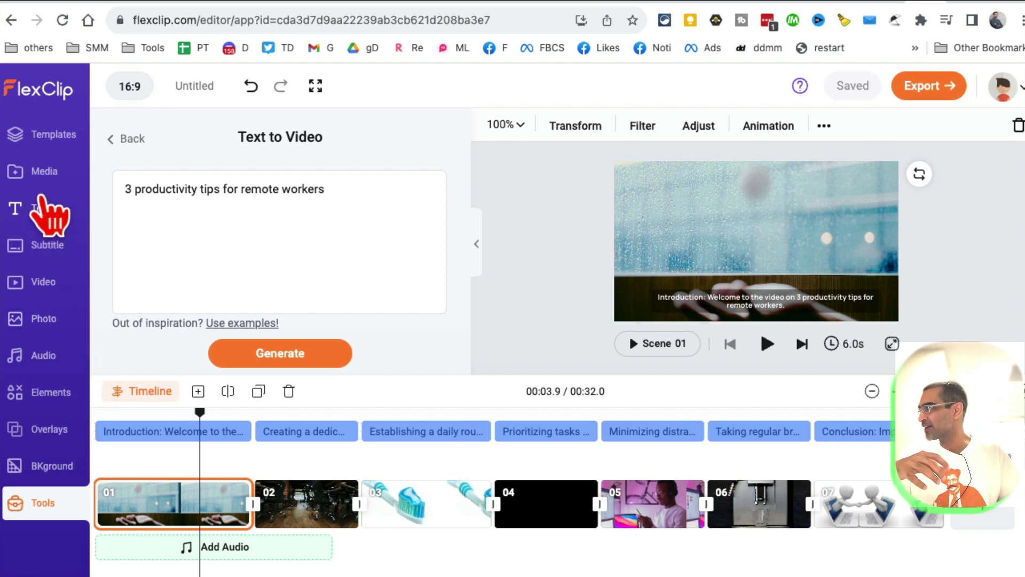
# Search stock videos for 'productivity' and add the PRODUCTIVITY speedometer clip.
pyautogui.click(53, 323)
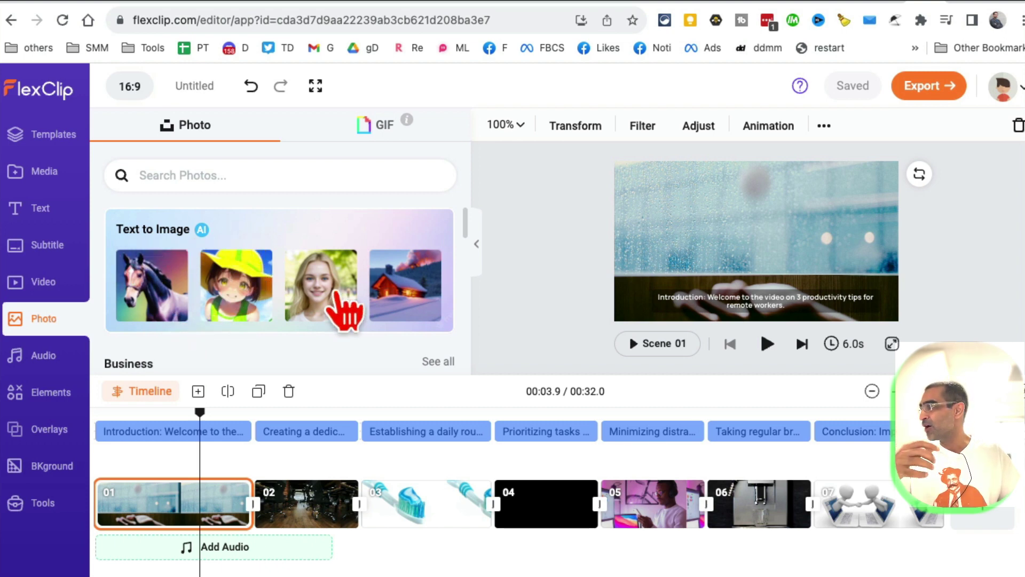
pyautogui.scroll(-2, 343, 313)
pyautogui.scroll(2, 320, 267)
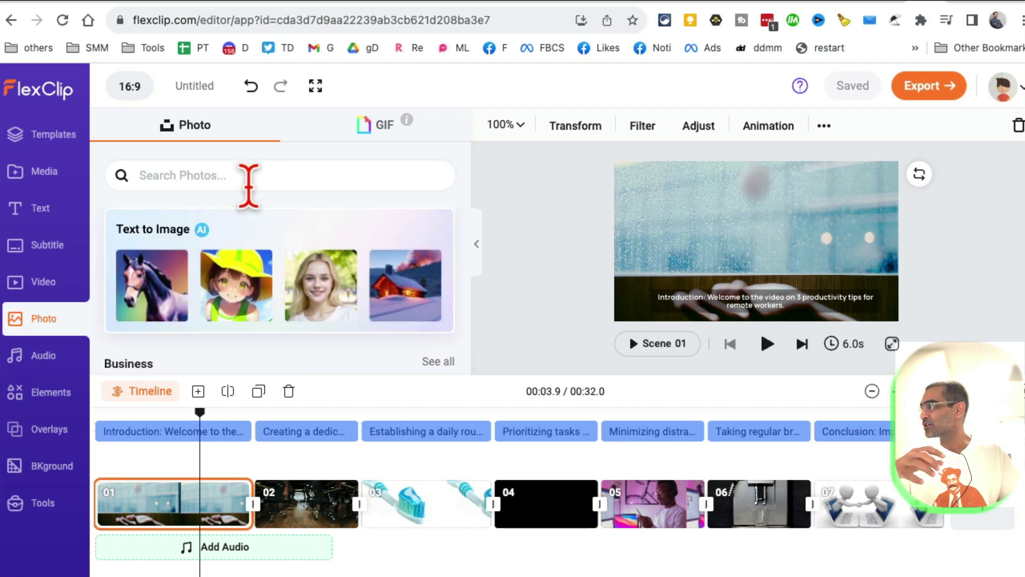
pyautogui.click(51, 281)
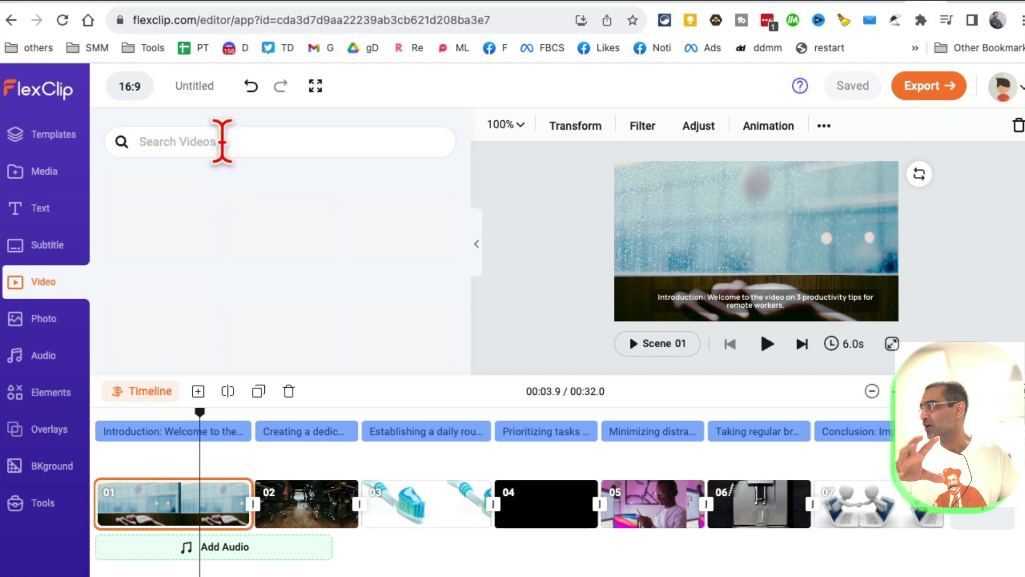
pyautogui.click(155, 208)
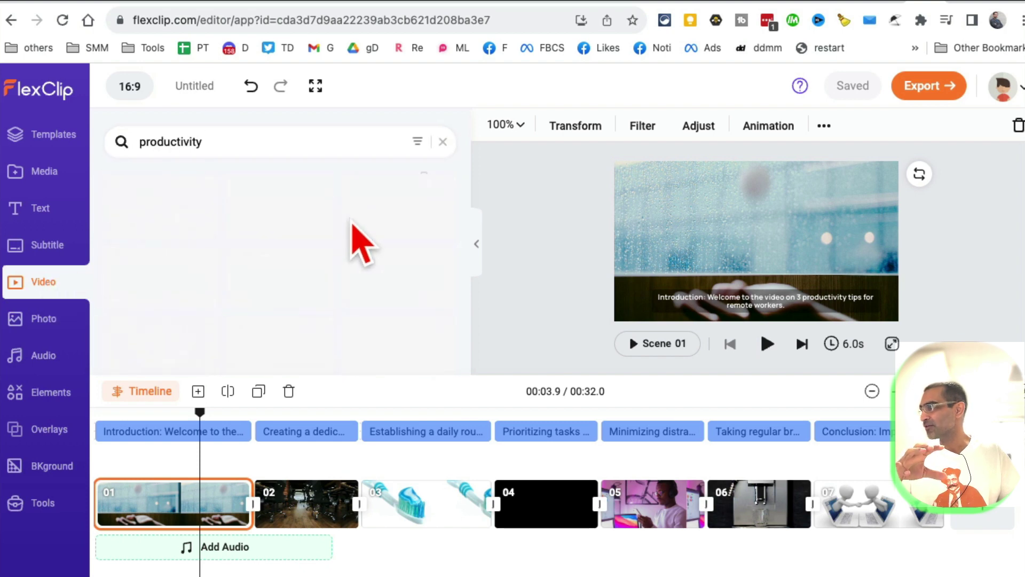
pyautogui.scroll(-2, 376, 264)
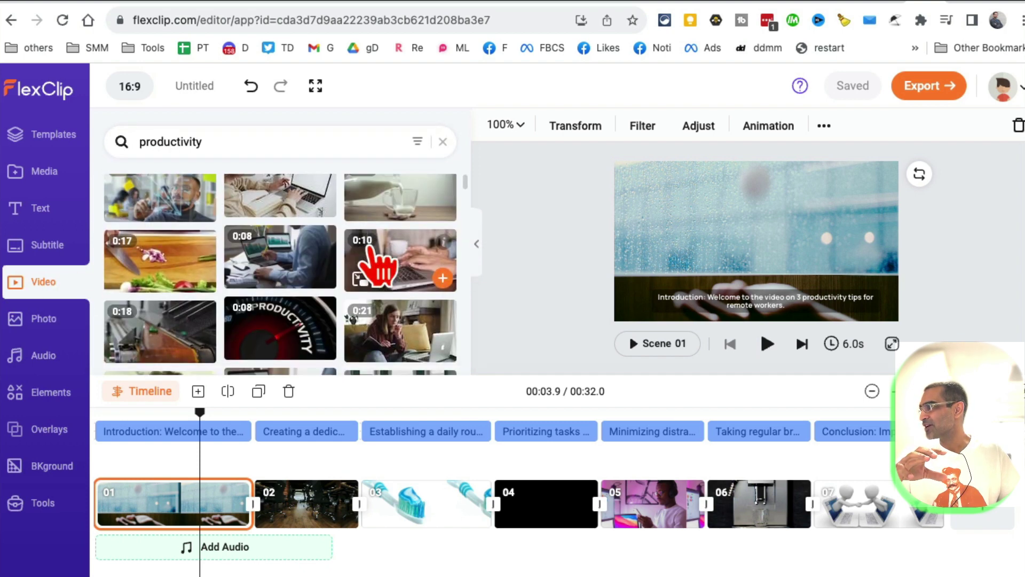
pyautogui.scroll(-3, 378, 263)
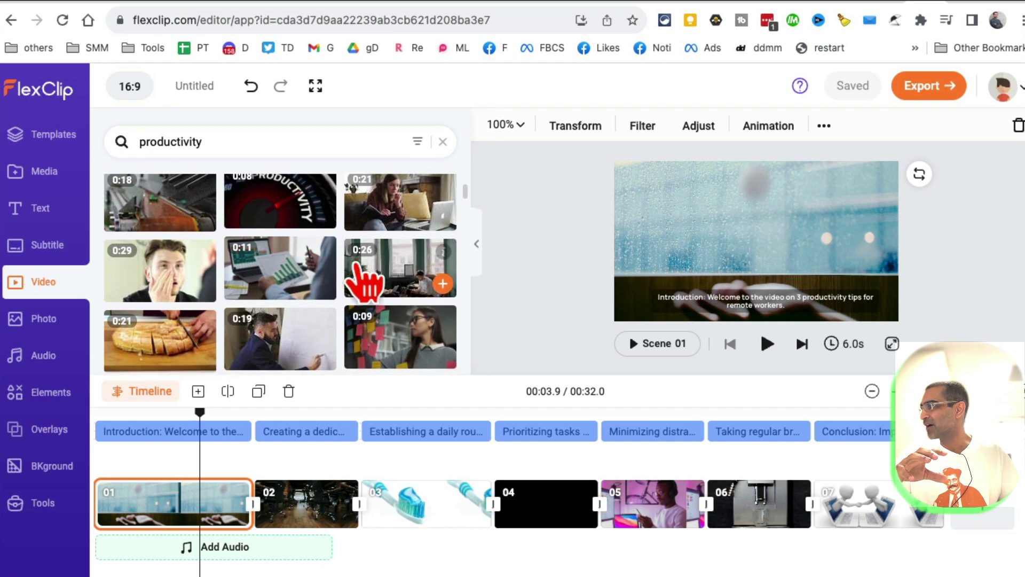
pyautogui.scroll(1, 366, 287)
pyautogui.click(323, 248)
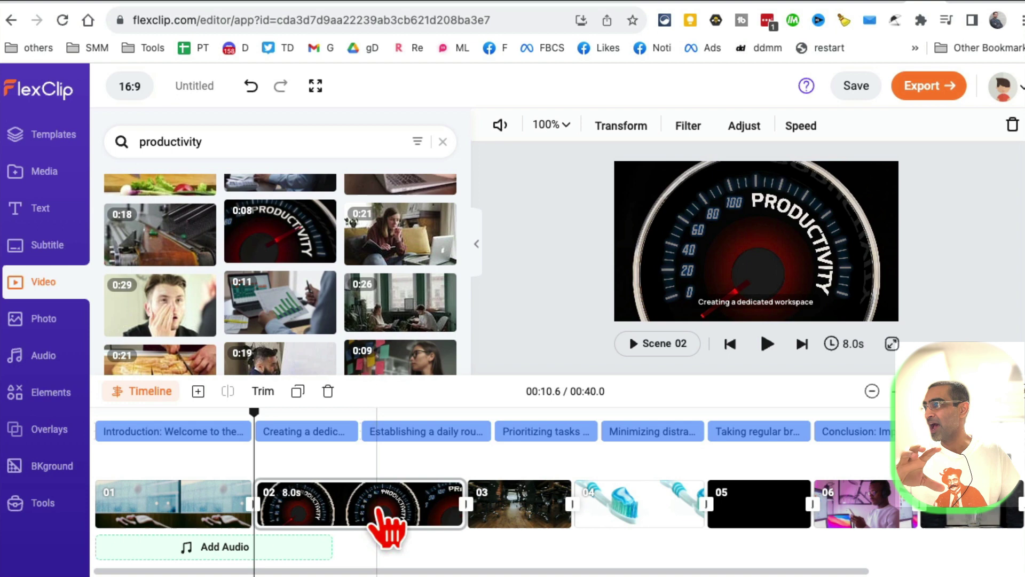
# Delete the rain intro clip and trim the speedometer clip to about 2.9 seconds.
pyautogui.click(199, 512)
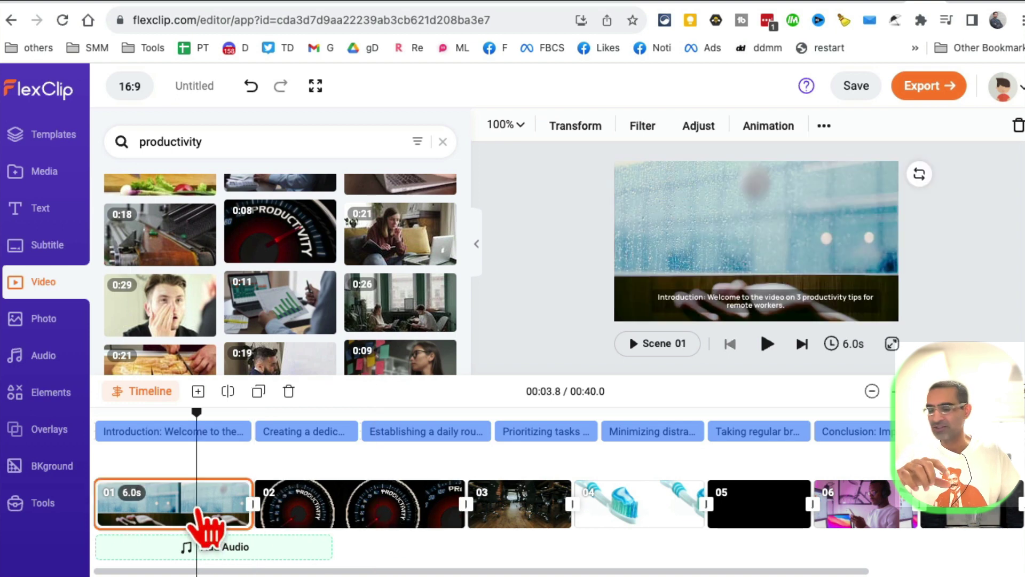
pyautogui.press('Delete')
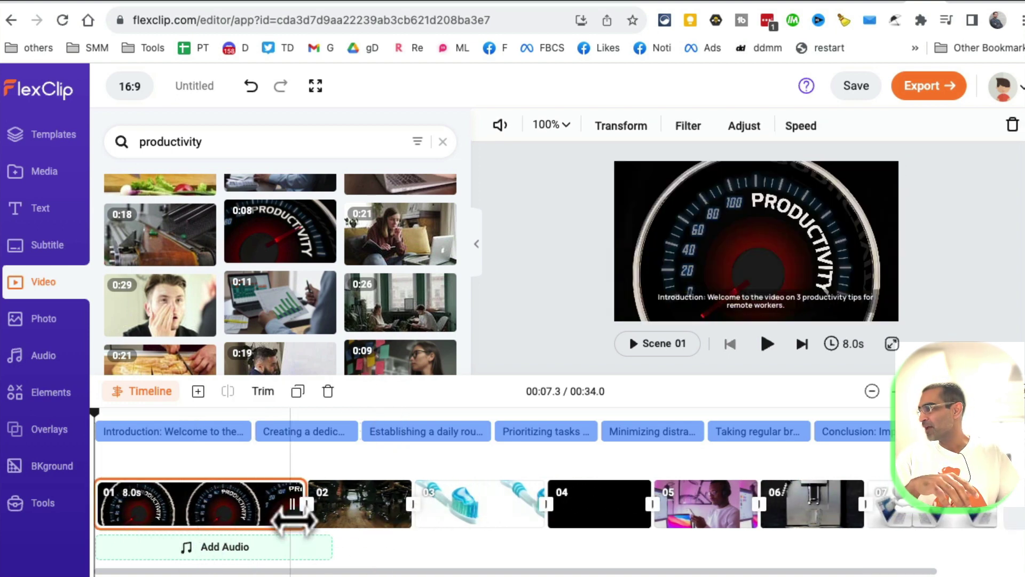
pyautogui.moveTo(296, 515); pyautogui.dragTo(156, 518)
pyautogui.doubleClick(155, 518)
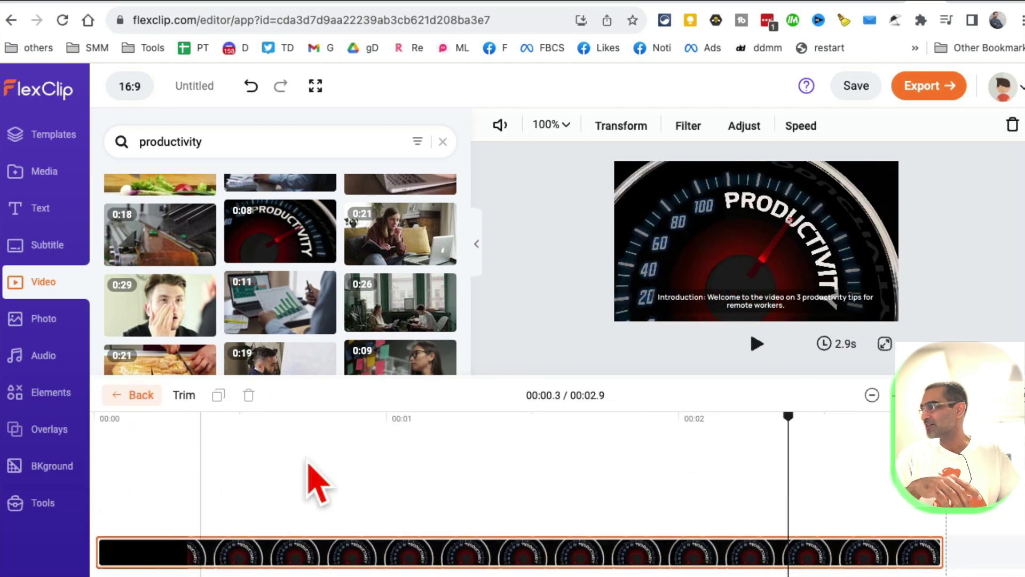
pyautogui.click(136, 392)
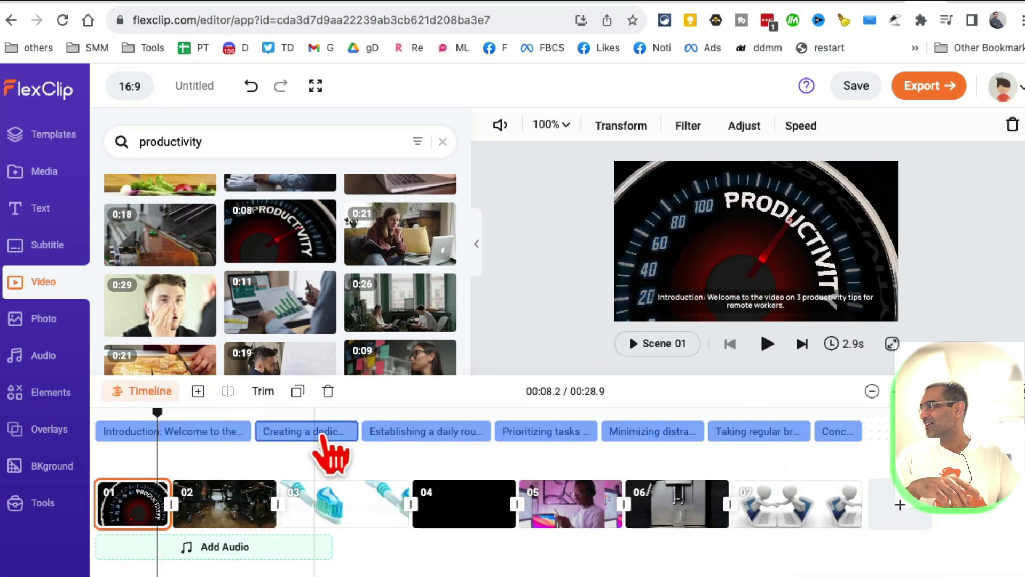
# Browse the Audio library's music tracks and Genre filter, then play the first scene.
pyautogui.click(157, 430)
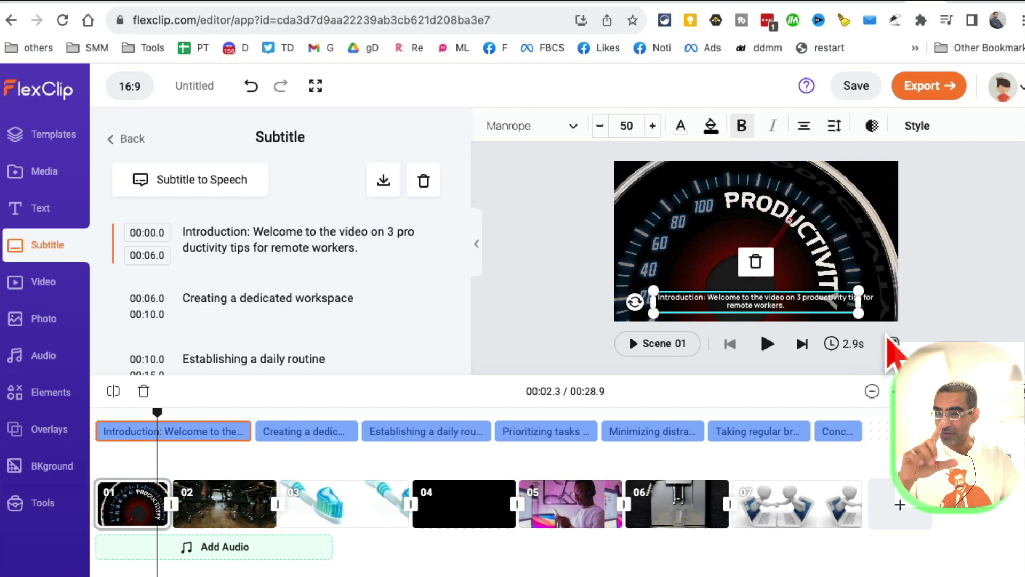
pyautogui.click(558, 326)
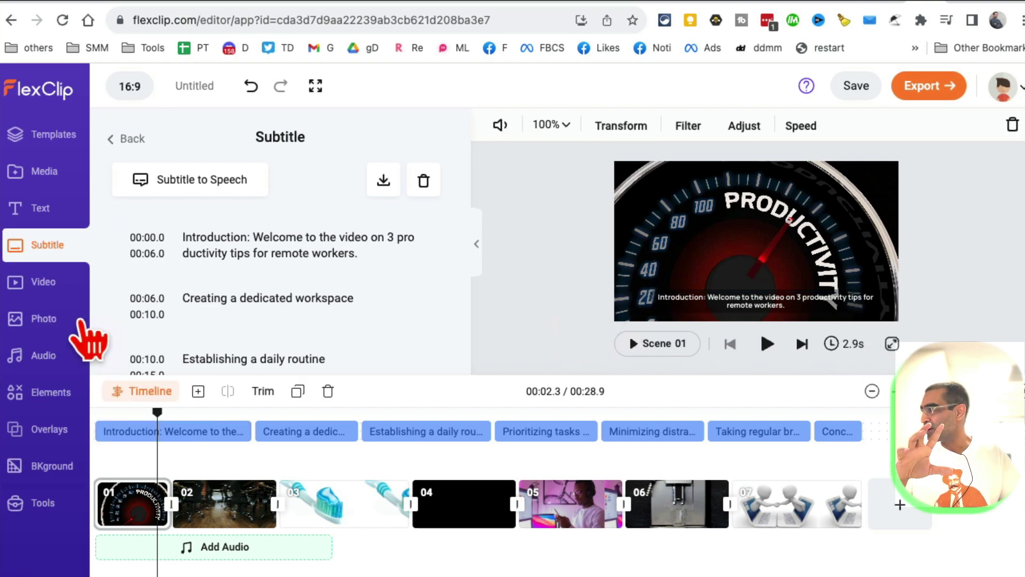
pyautogui.click(45, 358)
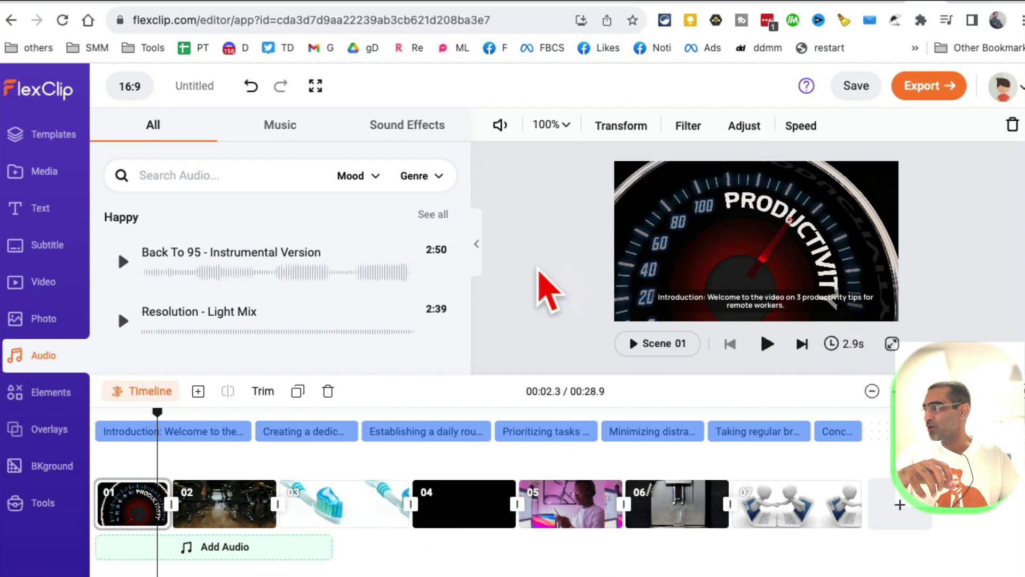
pyautogui.scroll(-5, 368, 277)
pyautogui.scroll(-3, 363, 272)
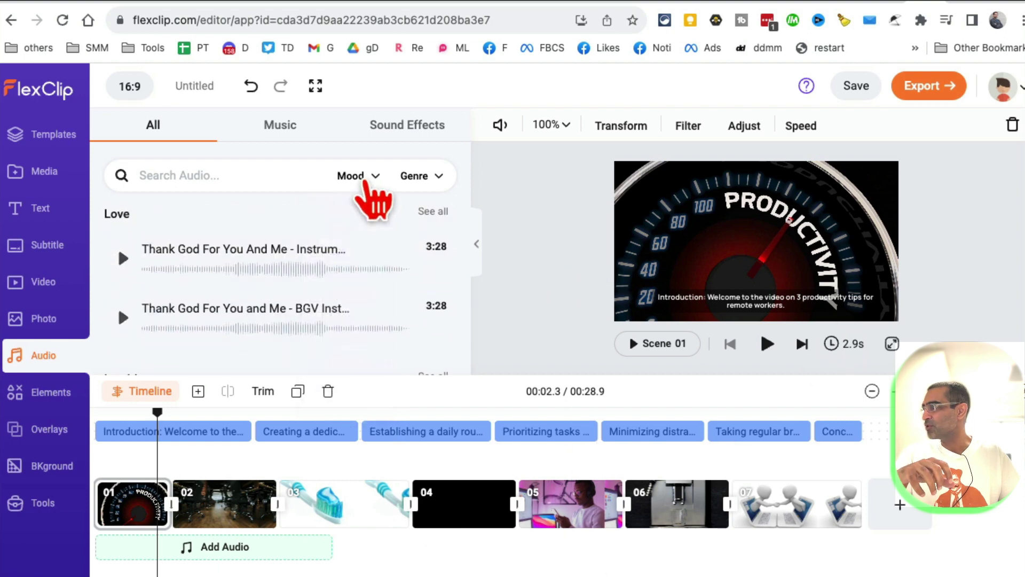
pyautogui.click(419, 176)
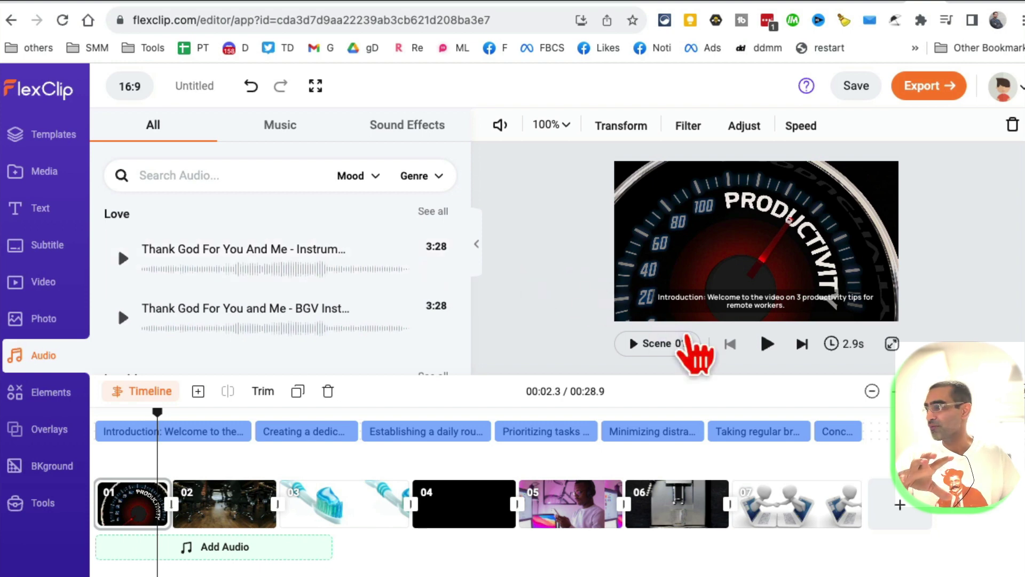
pyautogui.click(767, 343)
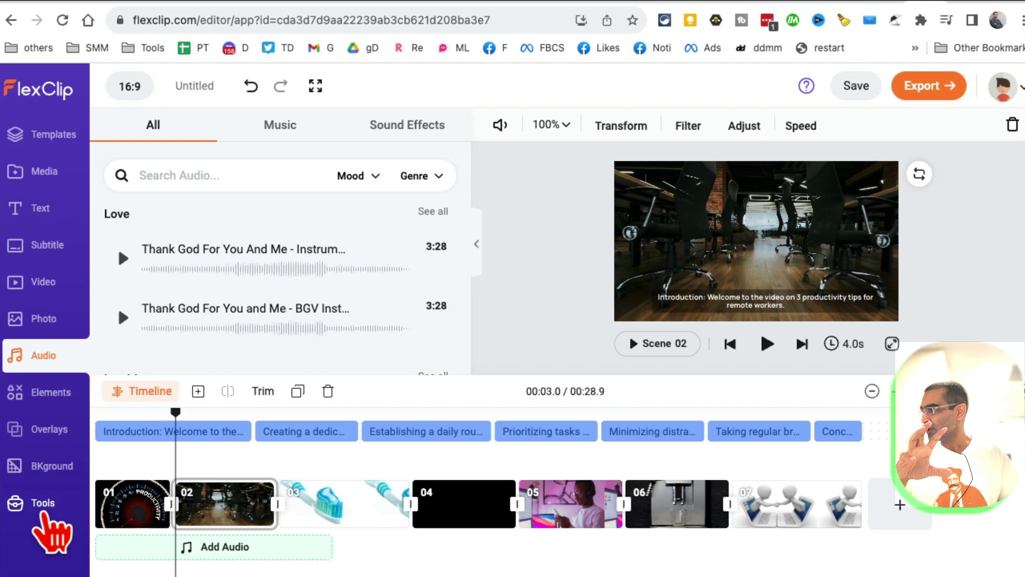
# Look at the Text to Video and Text to Speech tools, then select the Introduction subtitle.
pyautogui.click(43, 505)
pyautogui.click(127, 142)
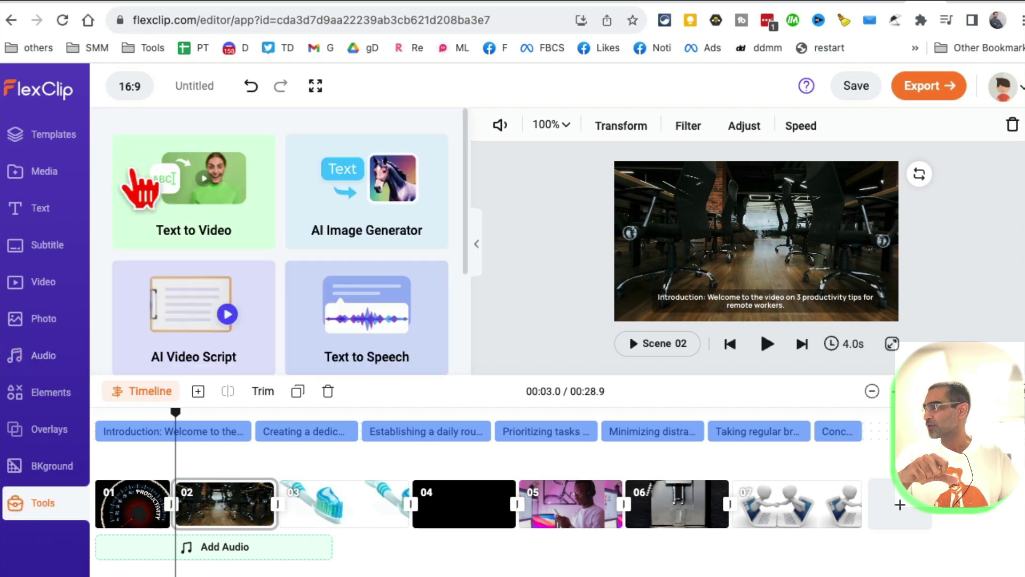
pyautogui.scroll(-1, 390, 320)
pyautogui.click(395, 297)
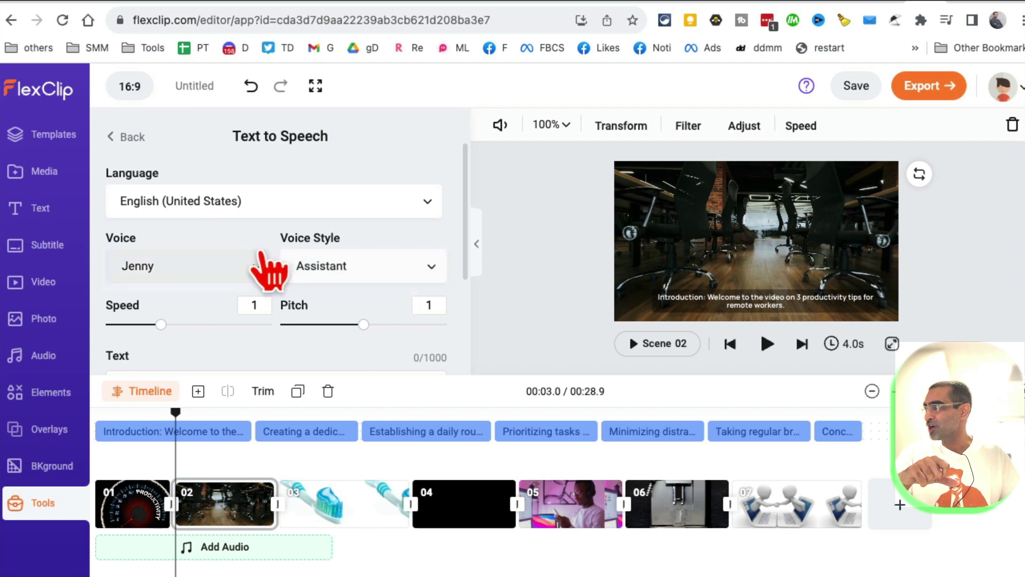
pyautogui.scroll(-3, 270, 277)
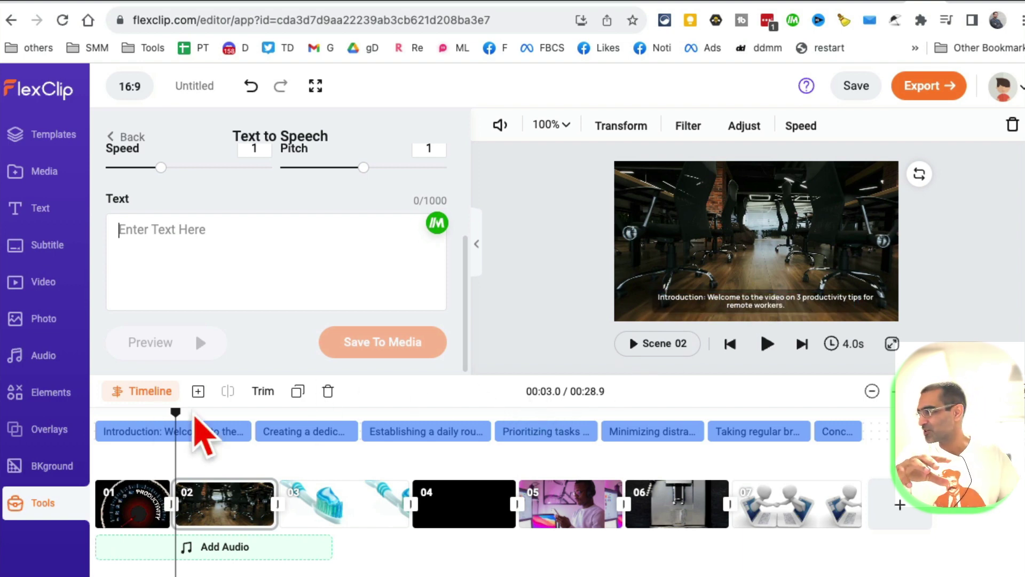
pyautogui.click(201, 432)
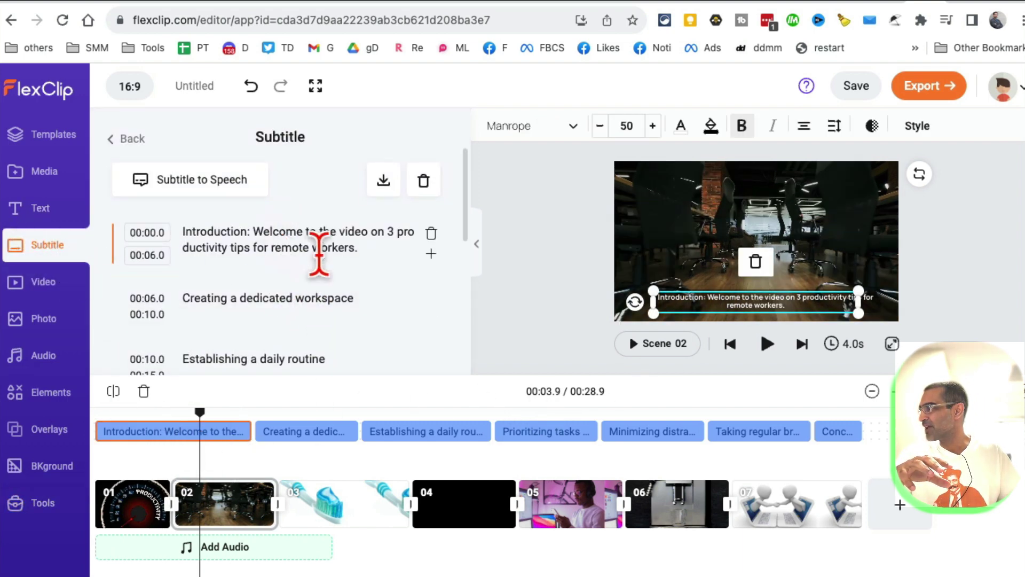
# Delete the word 'Introduction:' from the first subtitle.
pyautogui.scroll(-1, 469, 241)
pyautogui.scroll(1, 470, 243)
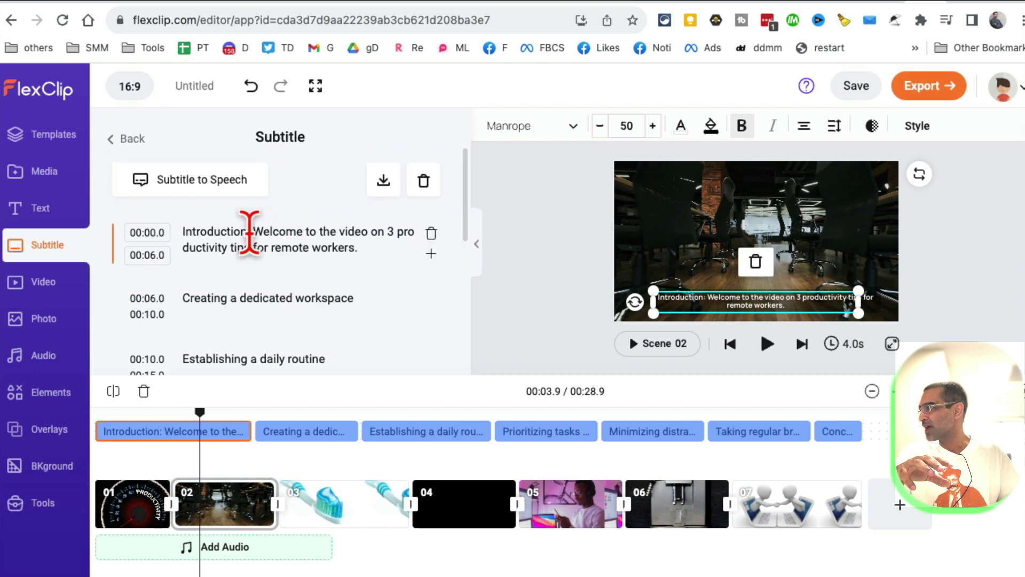
pyautogui.moveTo(249, 231); pyautogui.dragTo(187, 231)
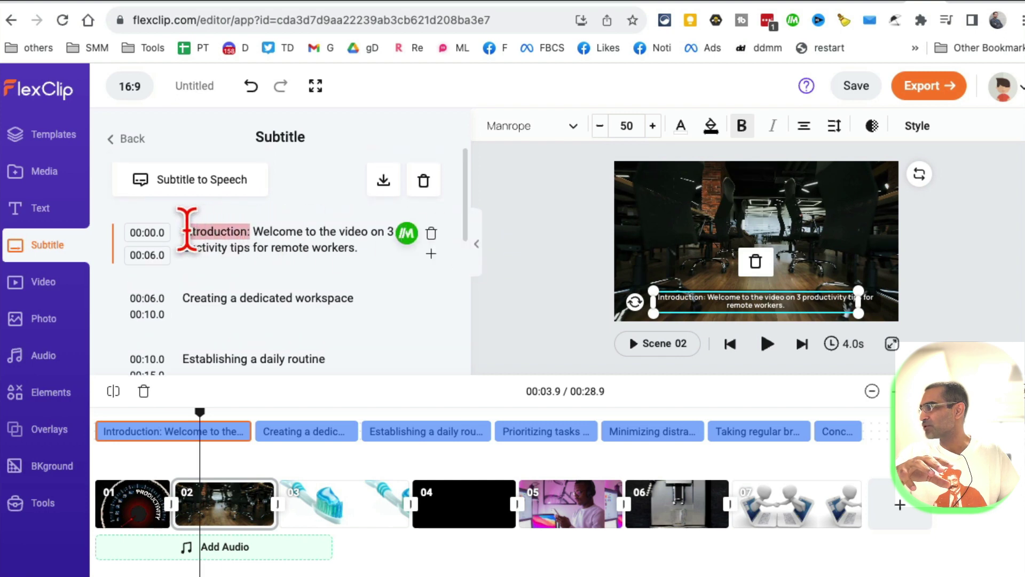
pyautogui.press('BackSpace')
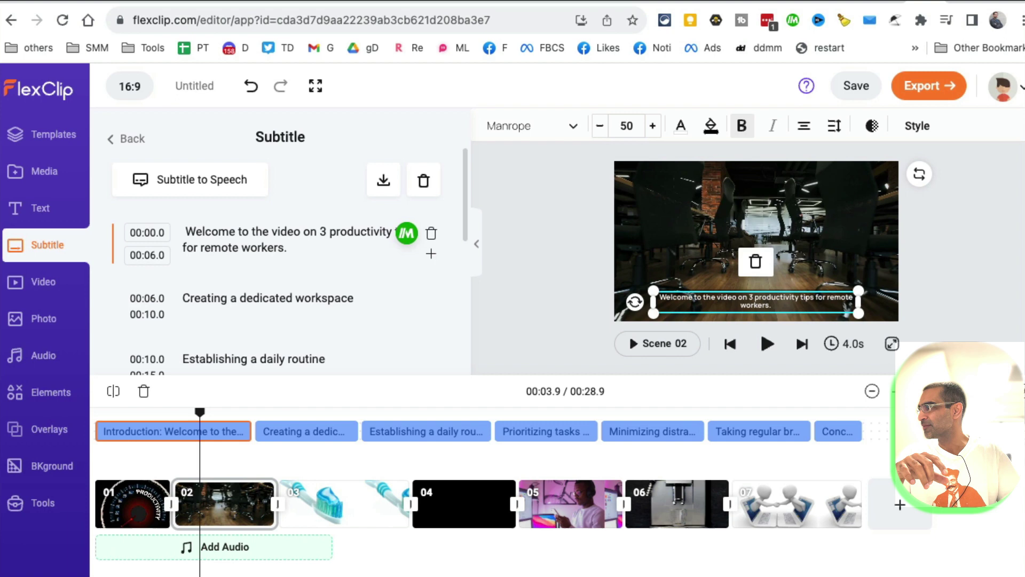
# Convert all subtitles to speech in the Amber voice and add the narration to the timeline.
pyautogui.click(195, 182)
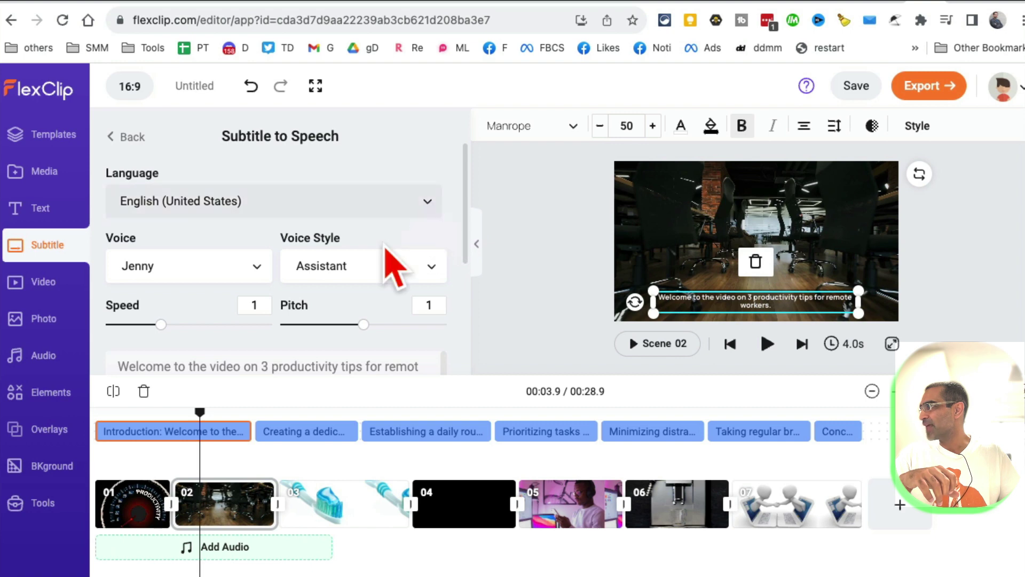
pyautogui.click(258, 269)
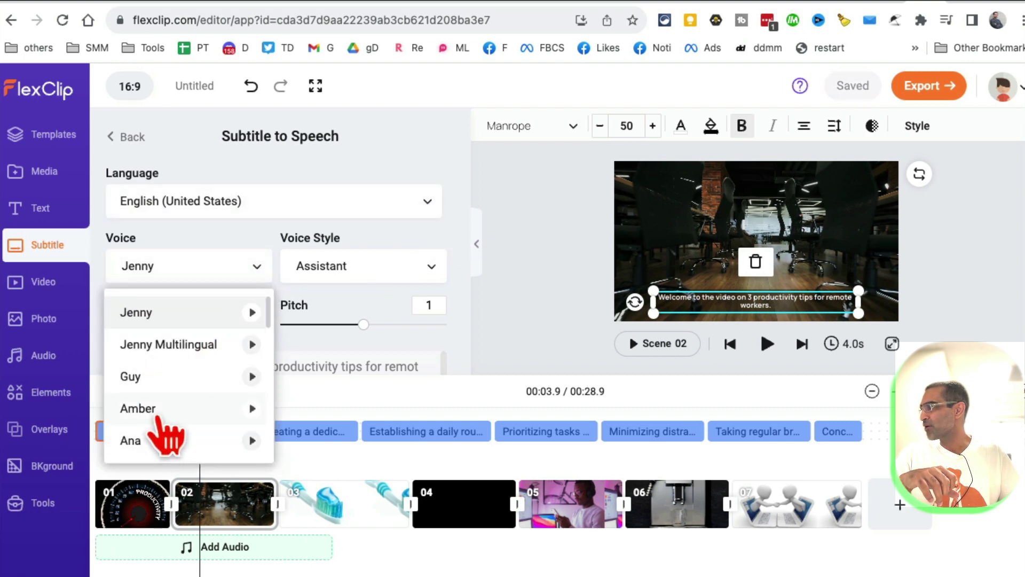
pyautogui.click(138, 409)
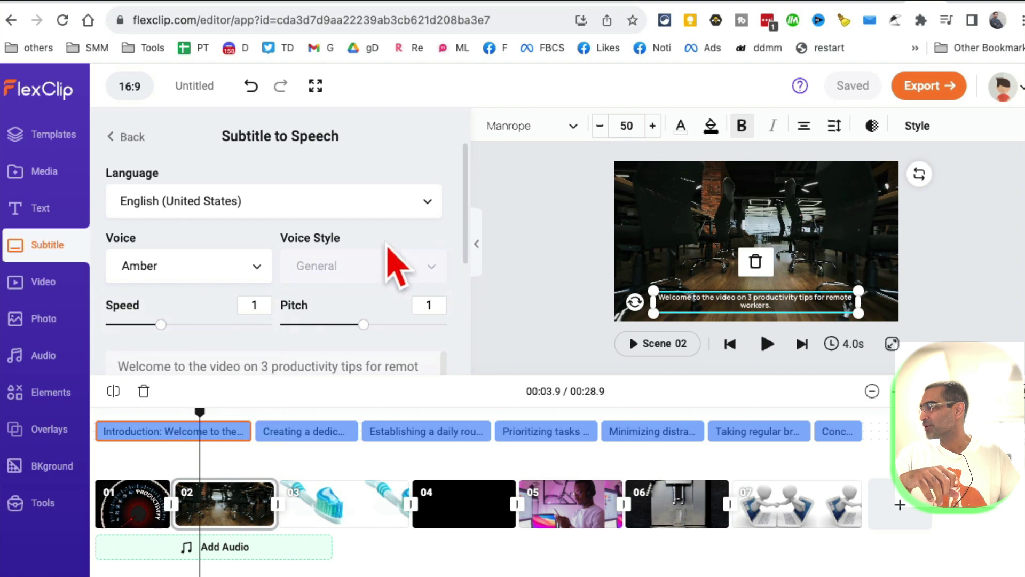
pyautogui.scroll(-1, 393, 263)
pyautogui.scroll(-1, 230, 289)
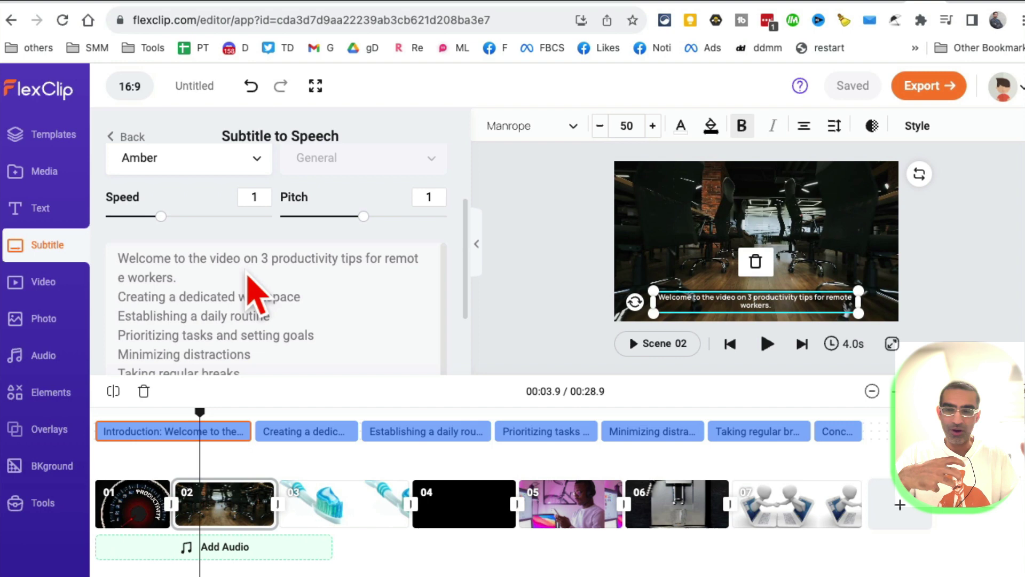
pyautogui.scroll(-3, 320, 328)
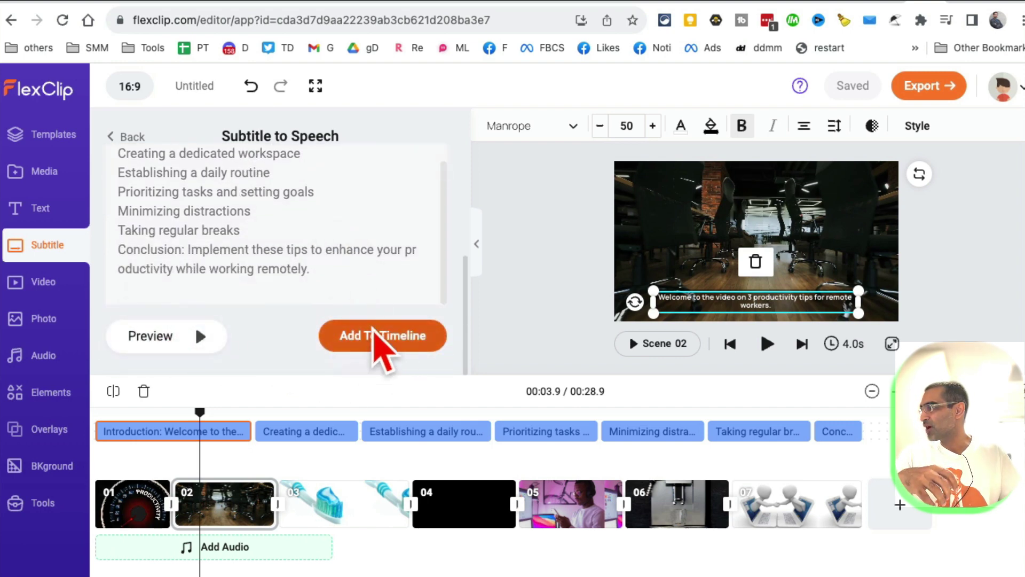
pyautogui.click(381, 355)
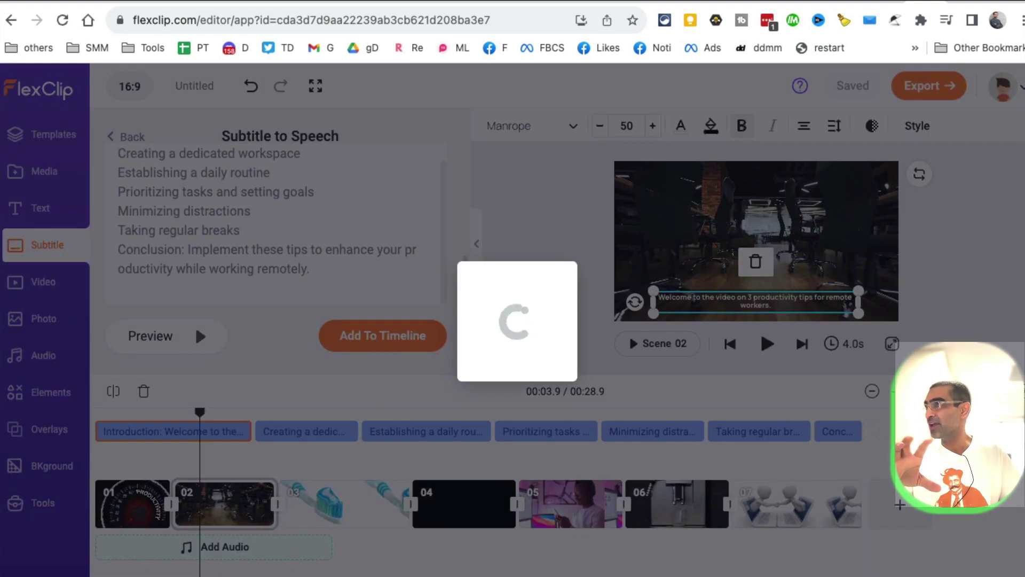
pyautogui.hotkey('ctrl', '-')
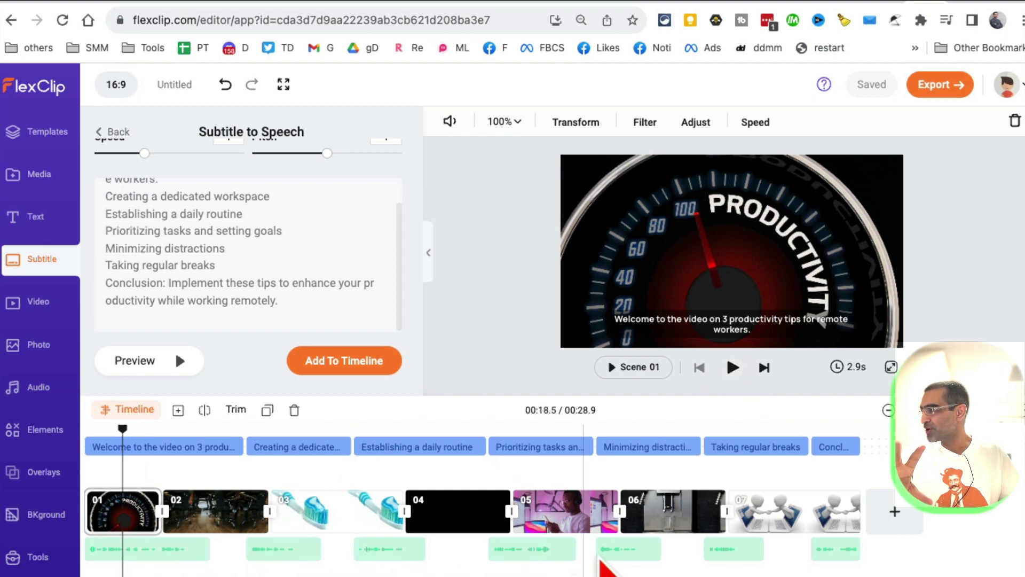
pyautogui.click(733, 367)
pyautogui.click(732, 368)
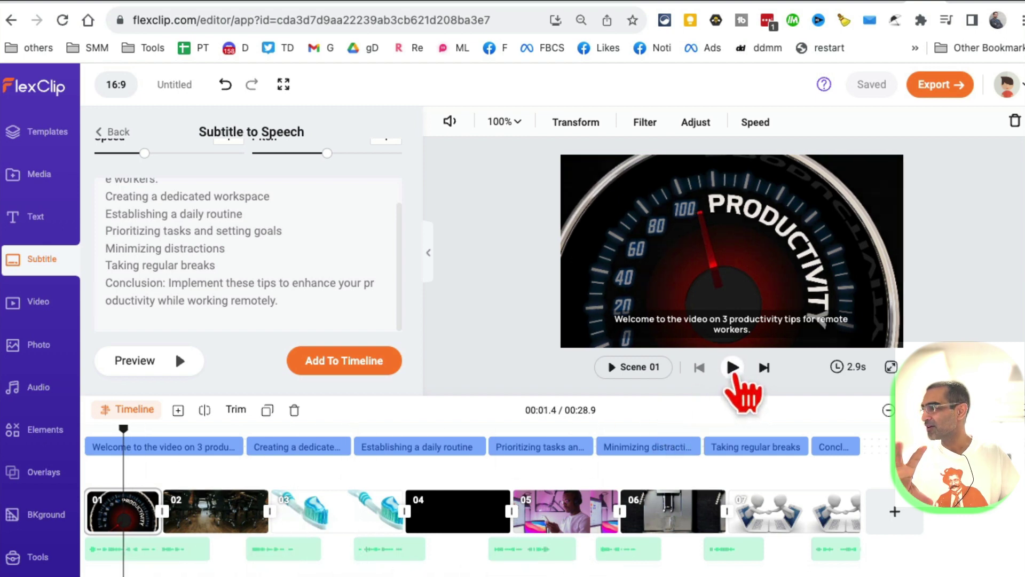
pyautogui.click(733, 368)
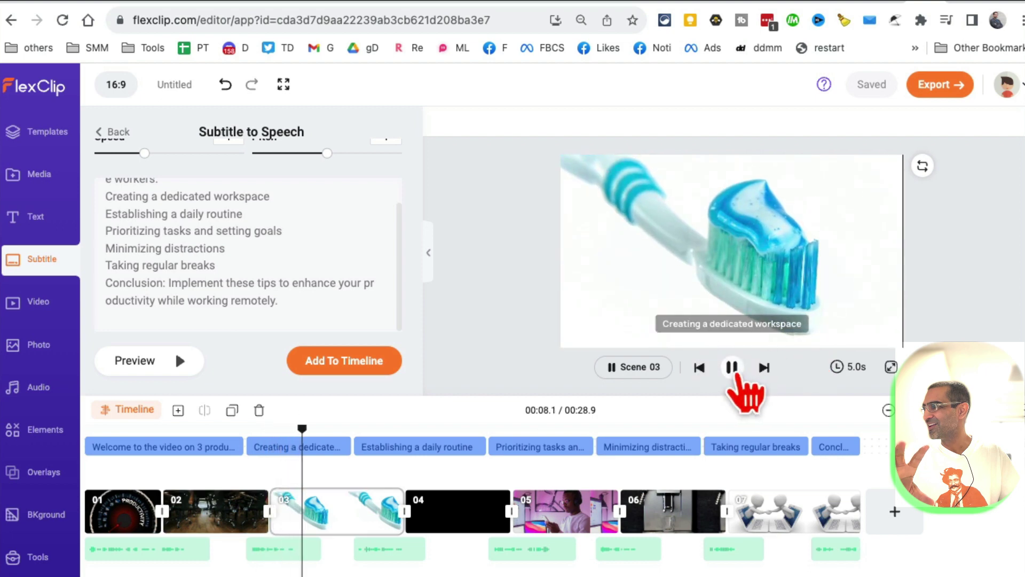
pyautogui.click(732, 367)
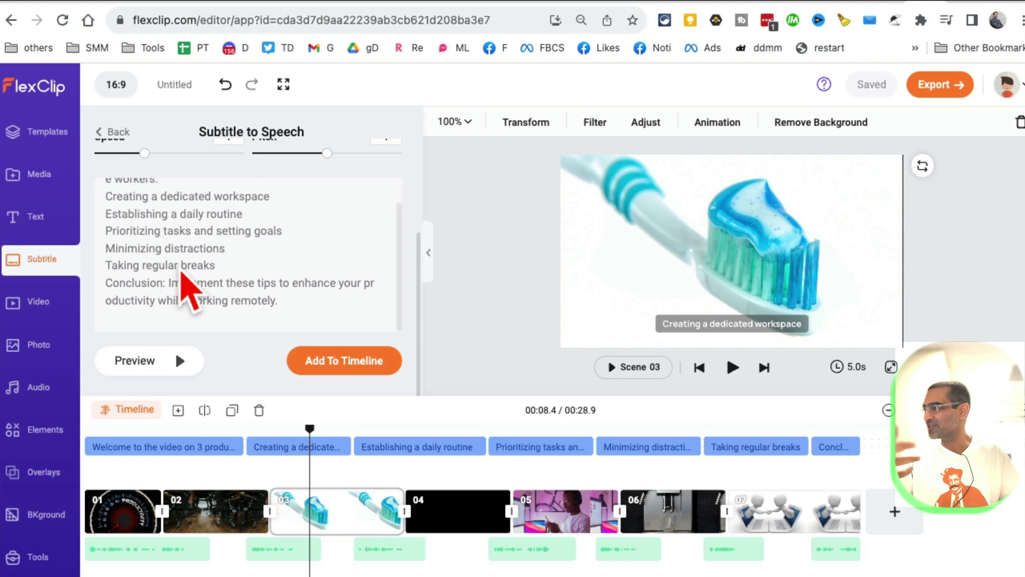
pyautogui.moveTo(313, 430); pyautogui.dragTo(124, 430)
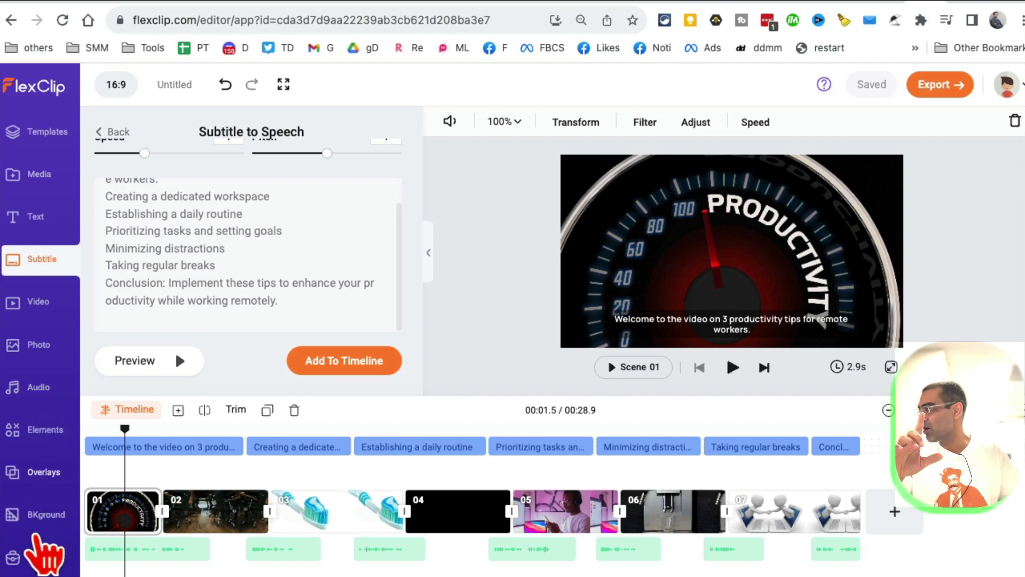
# Leave Text to Speech and open the AI Video Script generator from the Tools grid.
pyautogui.click(33, 557)
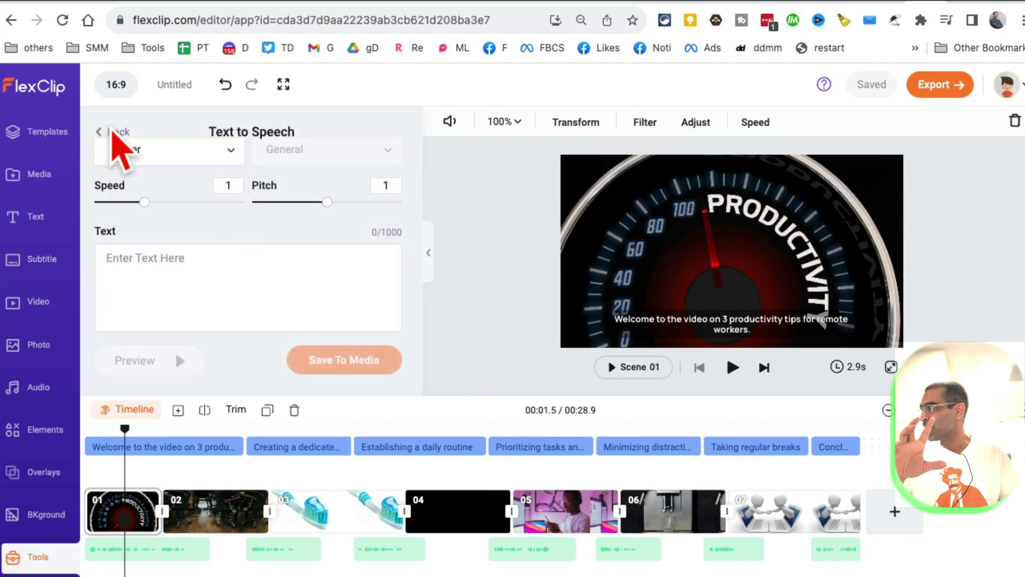
pyautogui.click(111, 134)
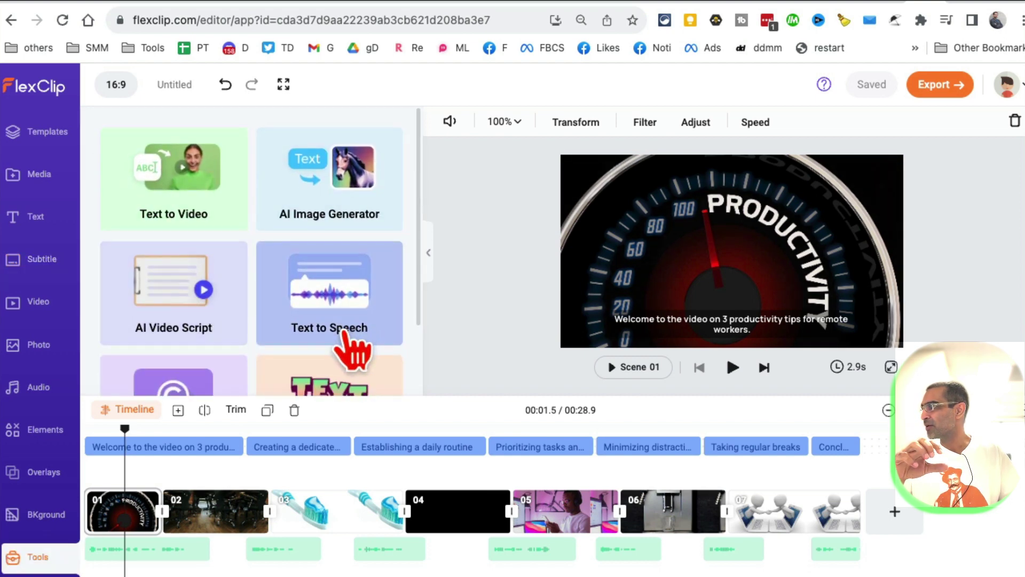
pyautogui.scroll(-2, 166, 253)
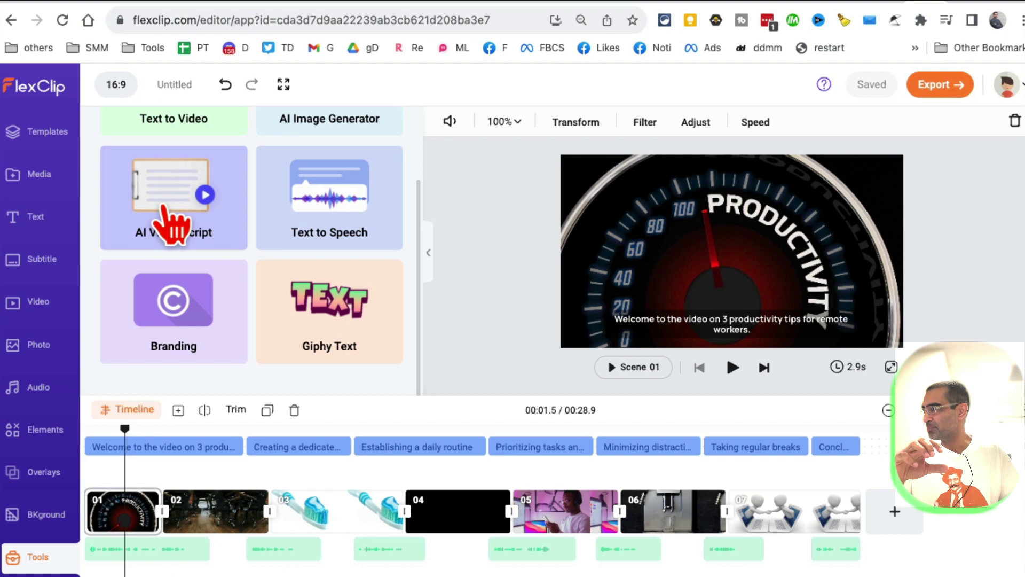
pyautogui.click(171, 224)
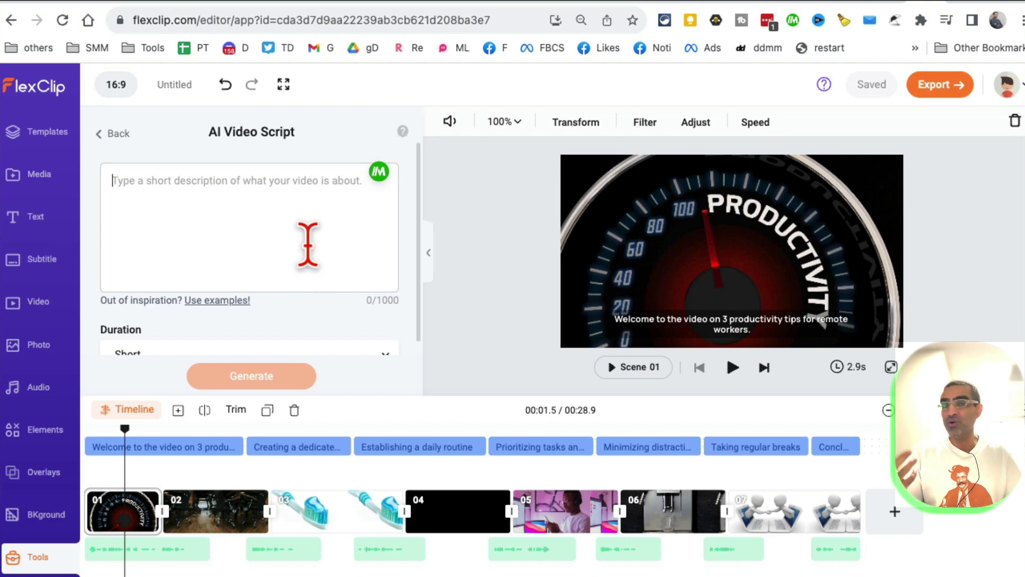
# Load the witty Facebook birthday-invitation example prompt and keep the Short duration.
pyautogui.click(231, 301)
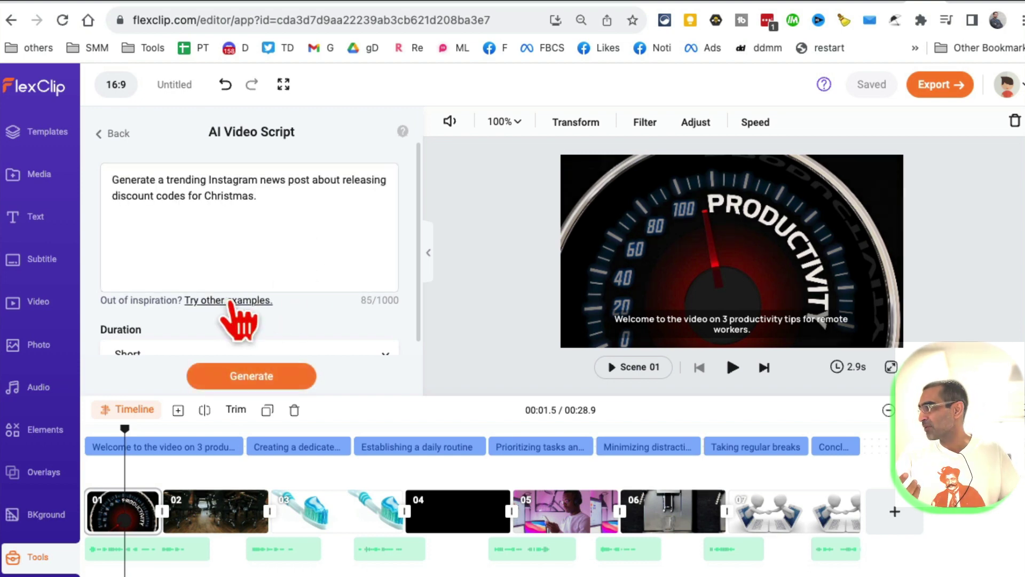
pyautogui.click(230, 300)
pyautogui.click(230, 301)
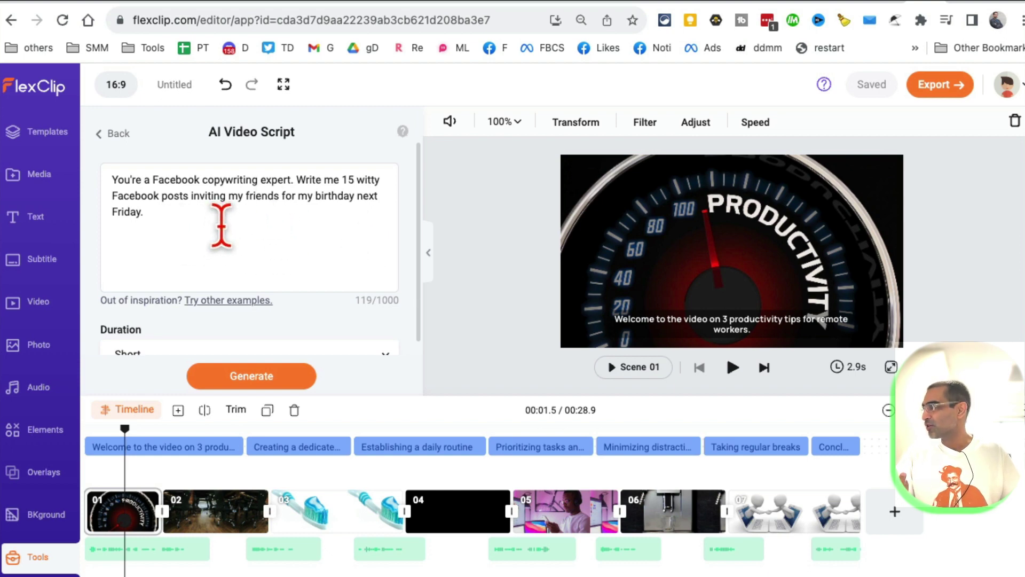
pyautogui.moveTo(221, 227); pyautogui.dragTo(94, 184)
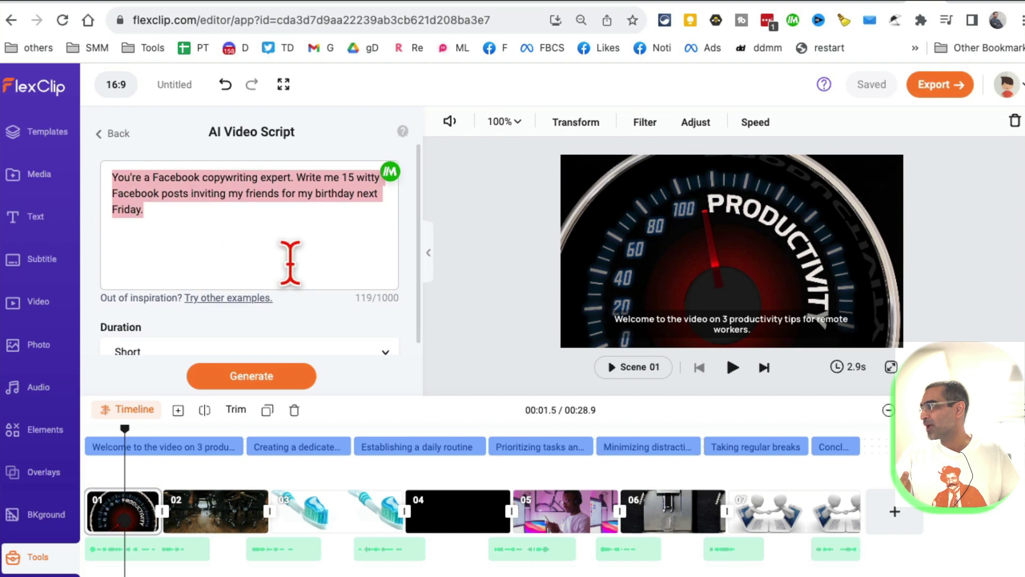
pyautogui.scroll(-1, 290, 258)
pyautogui.click(207, 340)
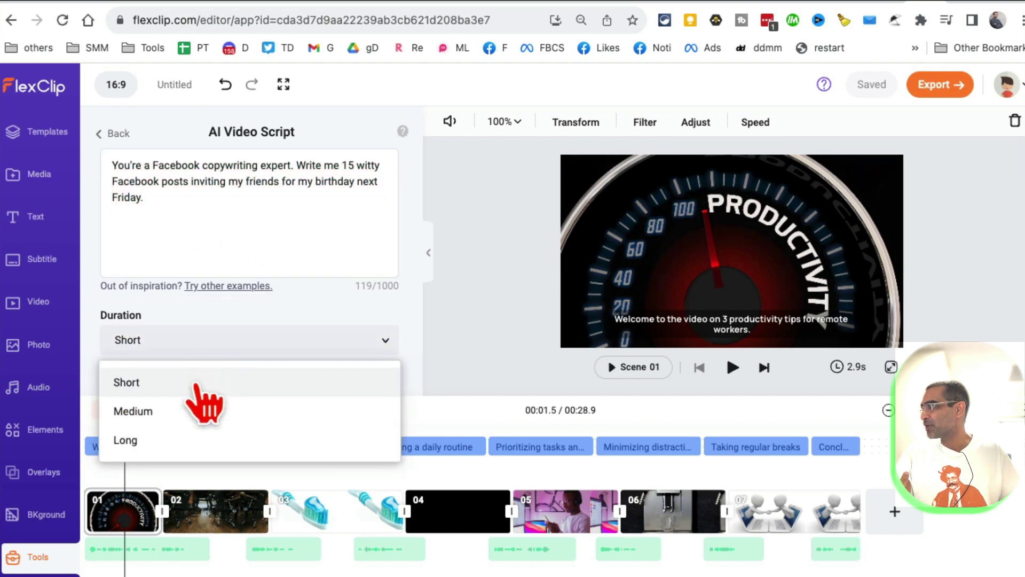
pyautogui.click(171, 391)
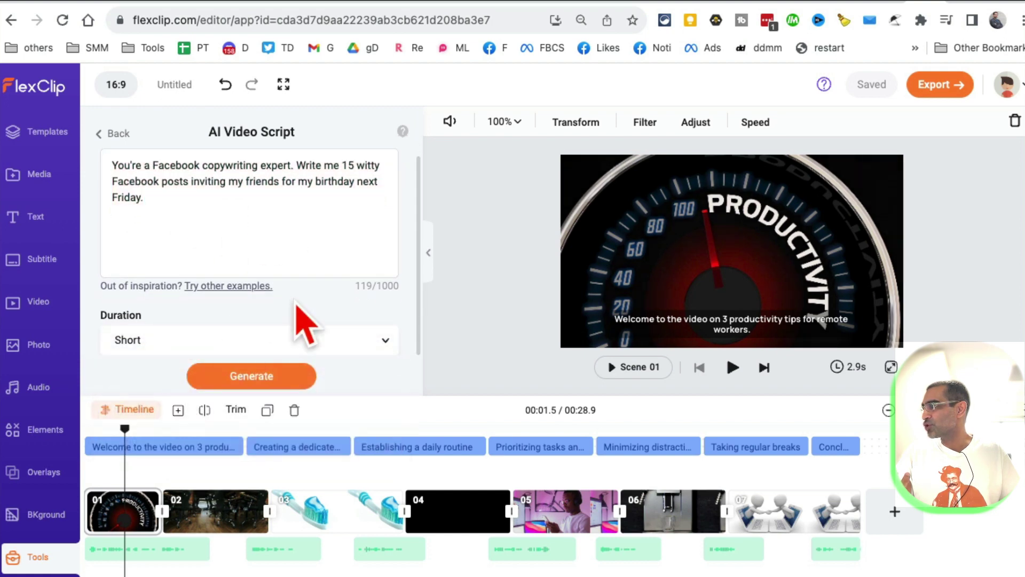
# Generate the script of 15 birthday-invitation posts and return to its top.
pyautogui.click(270, 378)
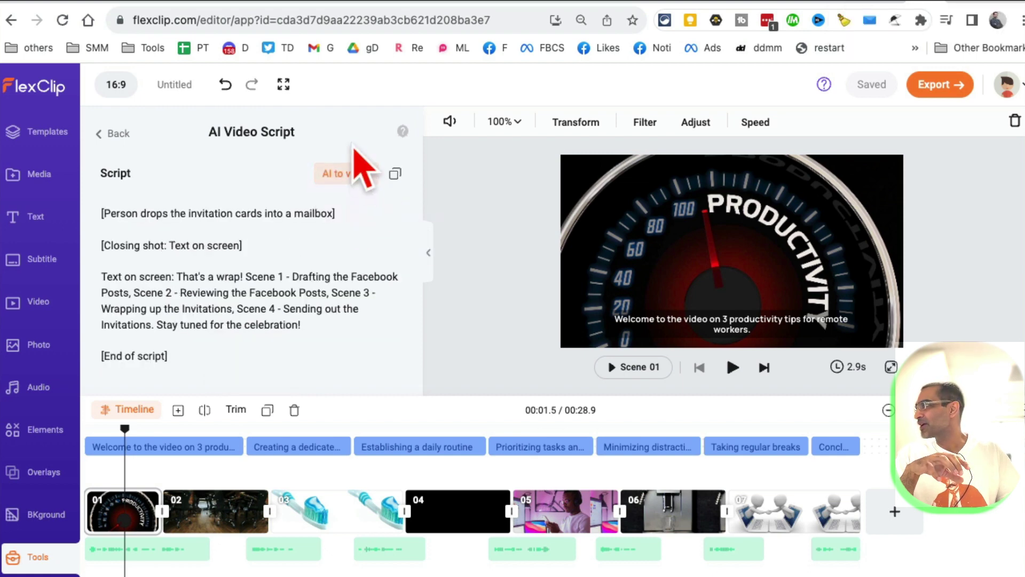
pyautogui.scroll(1, 231, 334)
pyautogui.scroll(20, 231, 334)
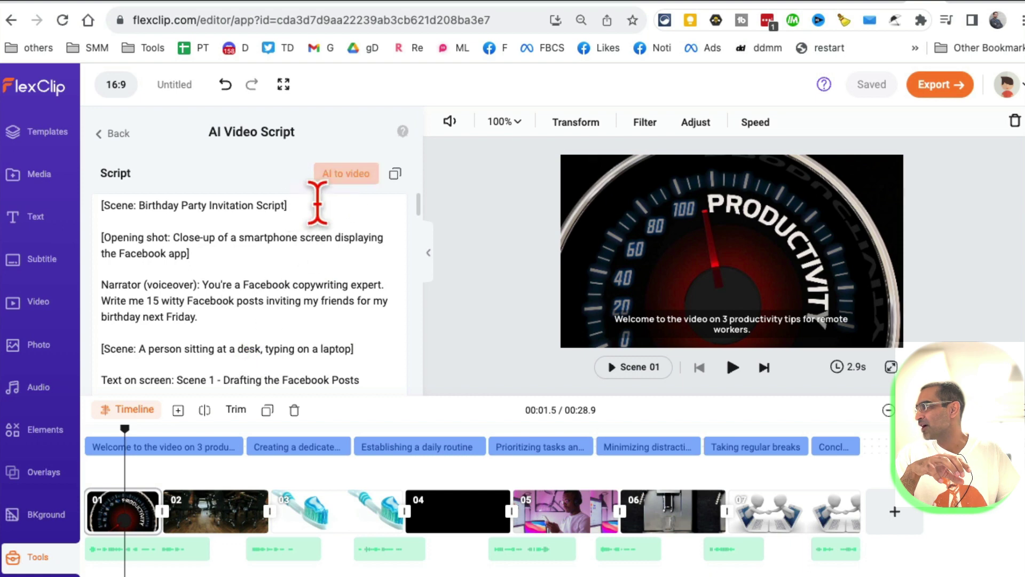
# Turn the birthday script into a video using AI Creation with the default subtitle style.
pyautogui.click(322, 177)
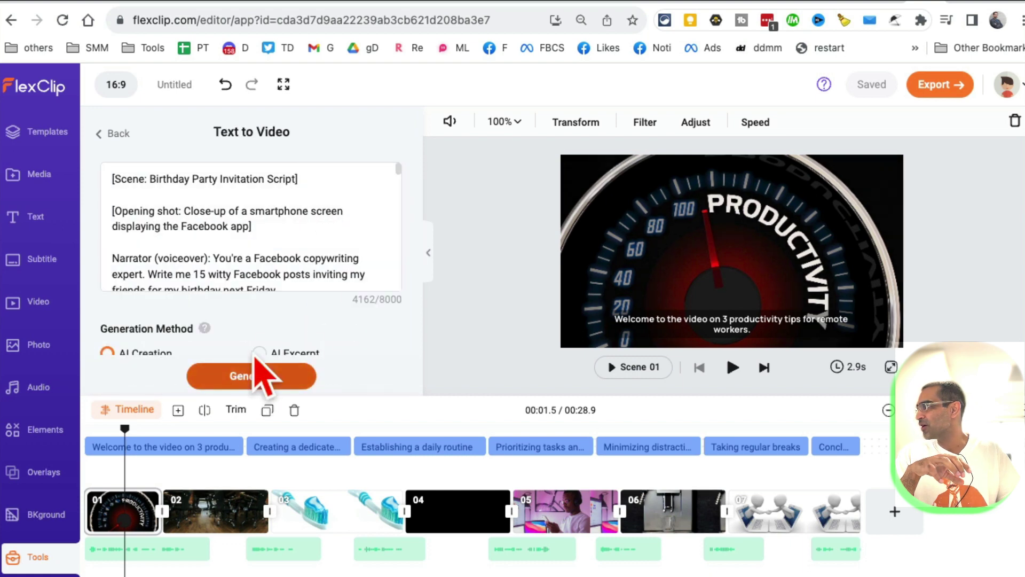
pyautogui.scroll(-3, 374, 278)
pyautogui.scroll(-2, 374, 278)
pyautogui.scroll(-4, 412, 320)
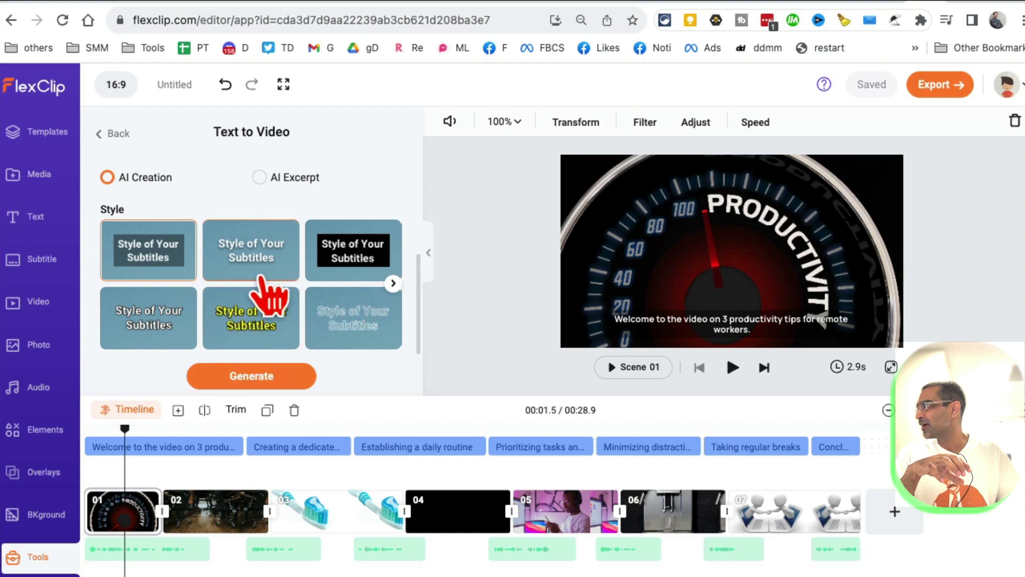
pyautogui.scroll(3, 267, 294)
pyautogui.click(262, 380)
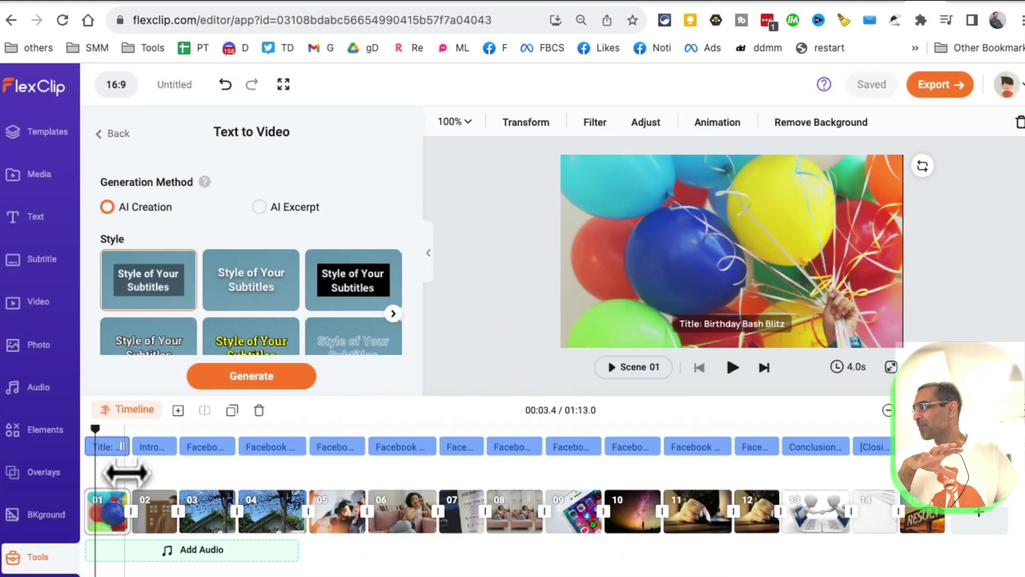
# Preview the generated scenes 02, 04, 07, 11, 14, 12 and 08 on the timeline.
pyautogui.click(156, 510)
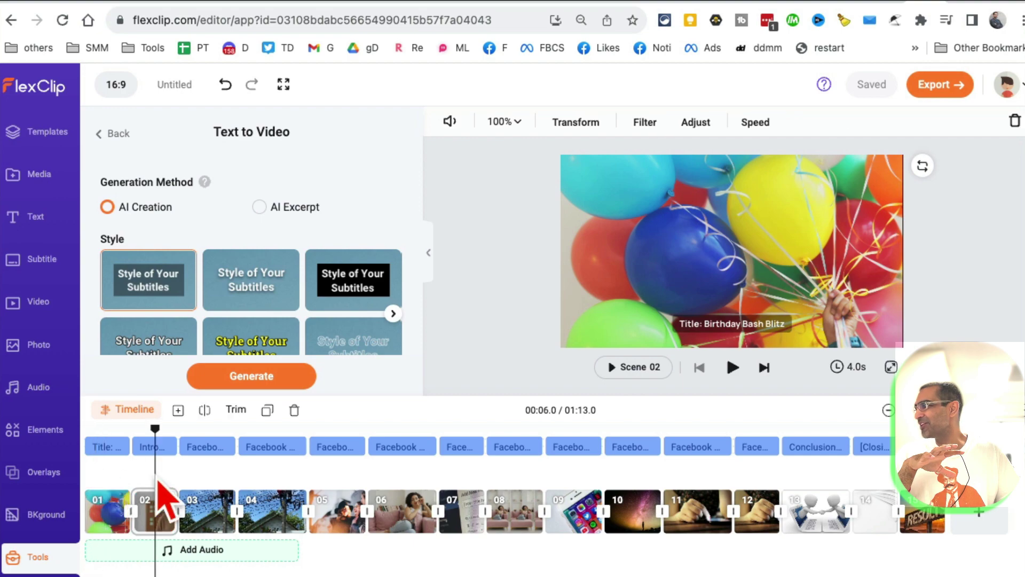
pyautogui.click(261, 510)
pyautogui.click(435, 510)
pyautogui.click(686, 510)
pyautogui.click(881, 510)
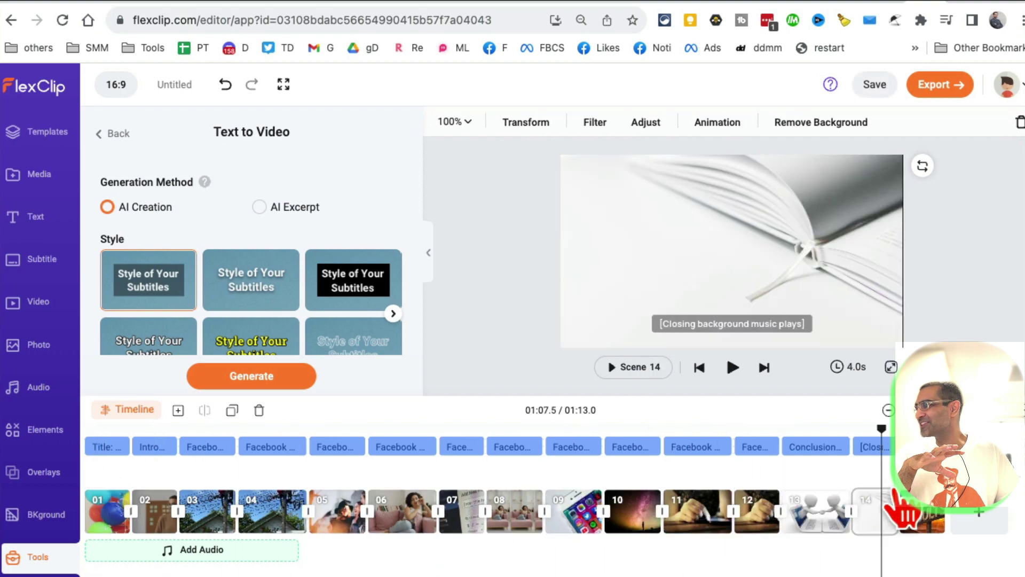
pyautogui.click(763, 510)
pyautogui.click(510, 508)
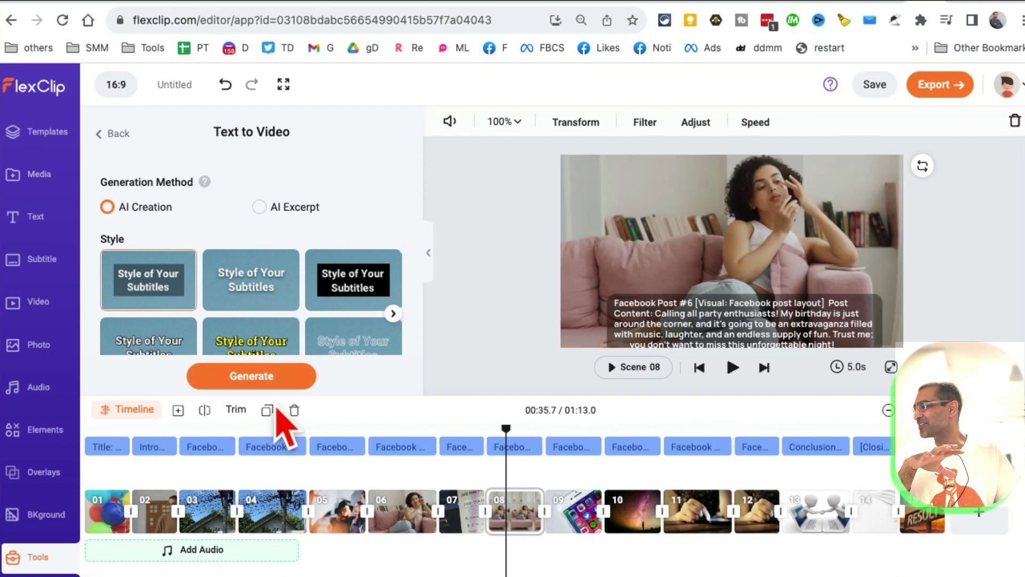
# Browse the Audio, Elements, Overlays, Video and Photo libraries, ending on Photo.
pyautogui.click(43, 393)
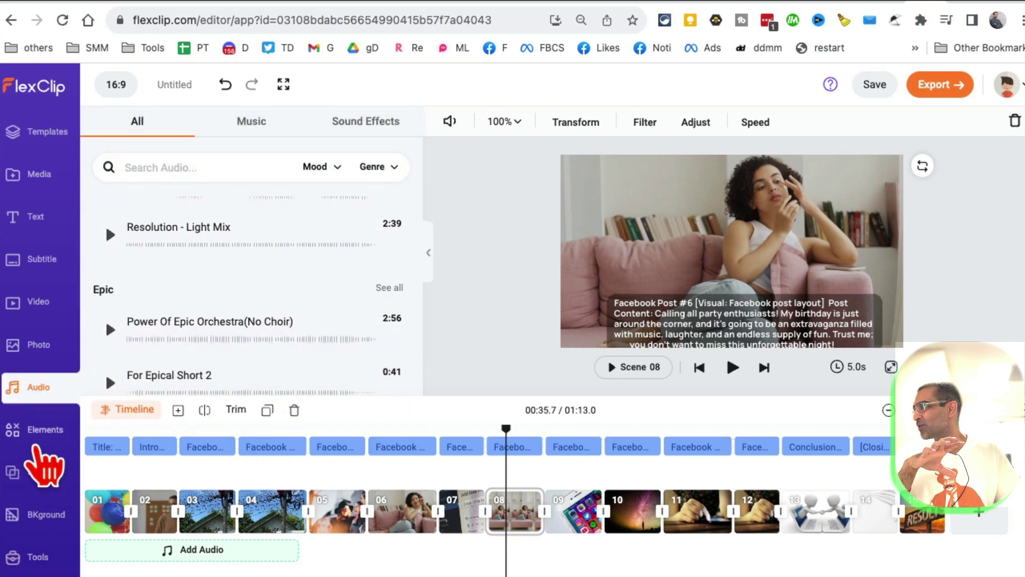
pyautogui.click(43, 433)
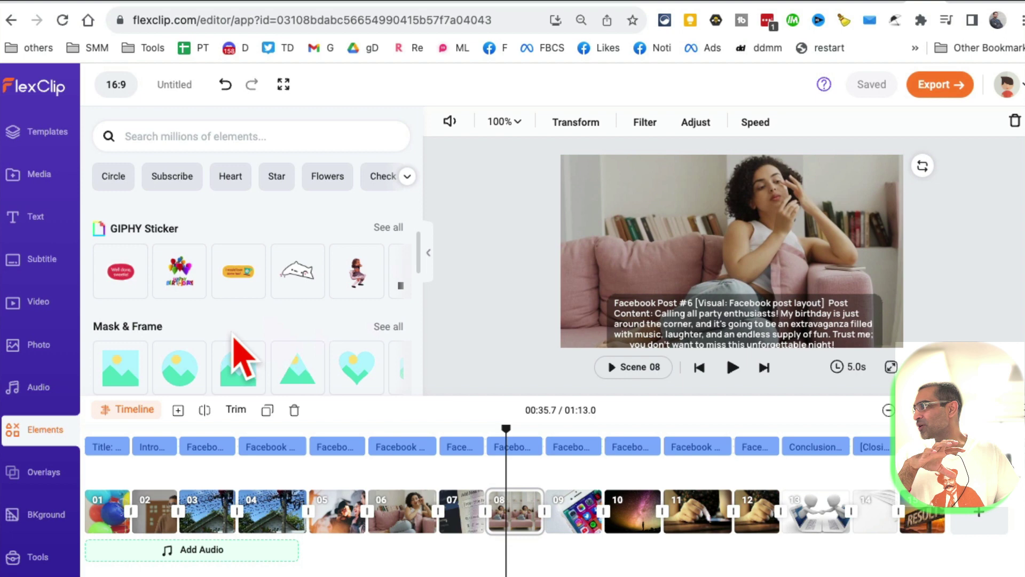
pyautogui.click(47, 473)
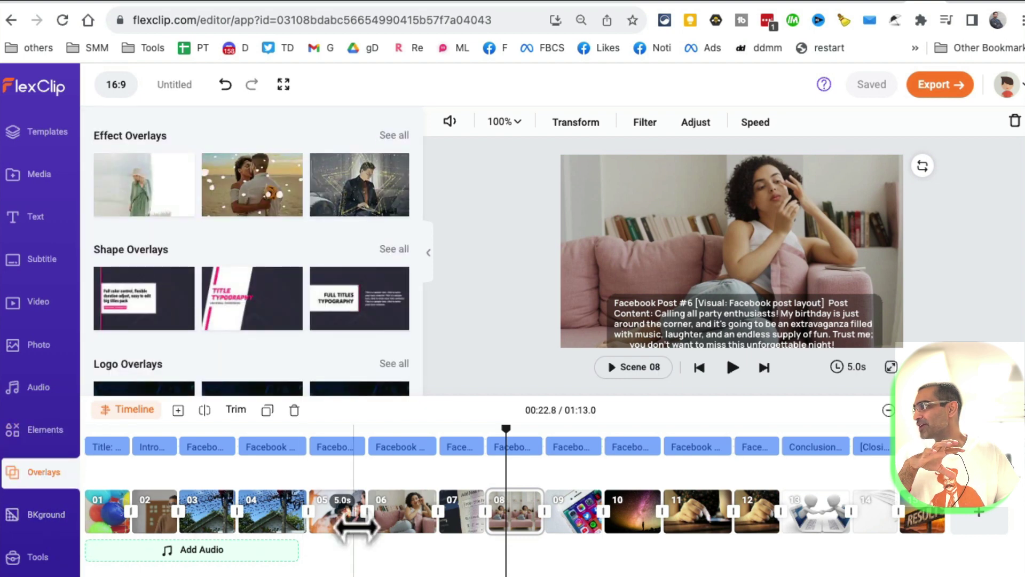
pyautogui.click(457, 526)
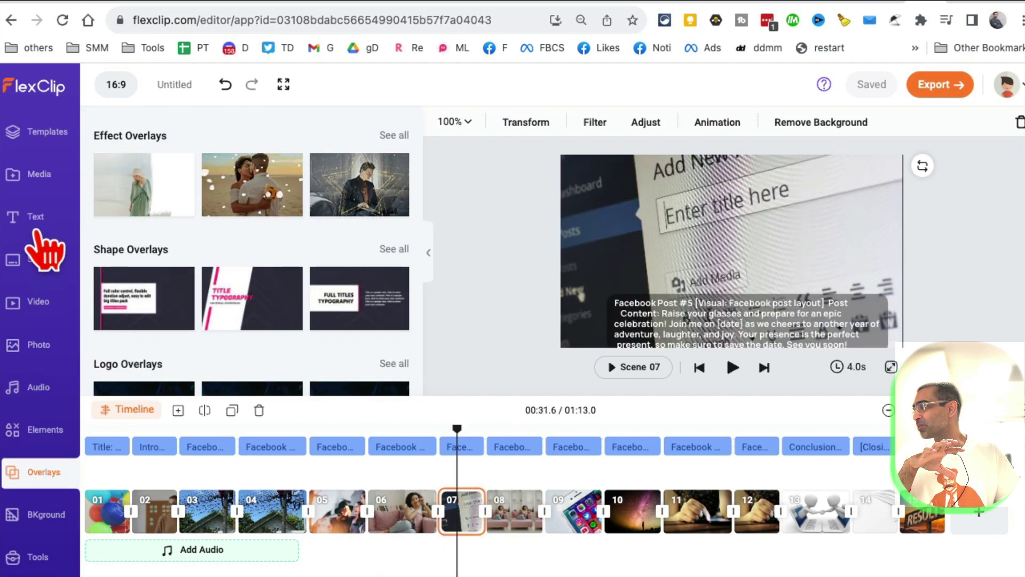
pyautogui.click(42, 306)
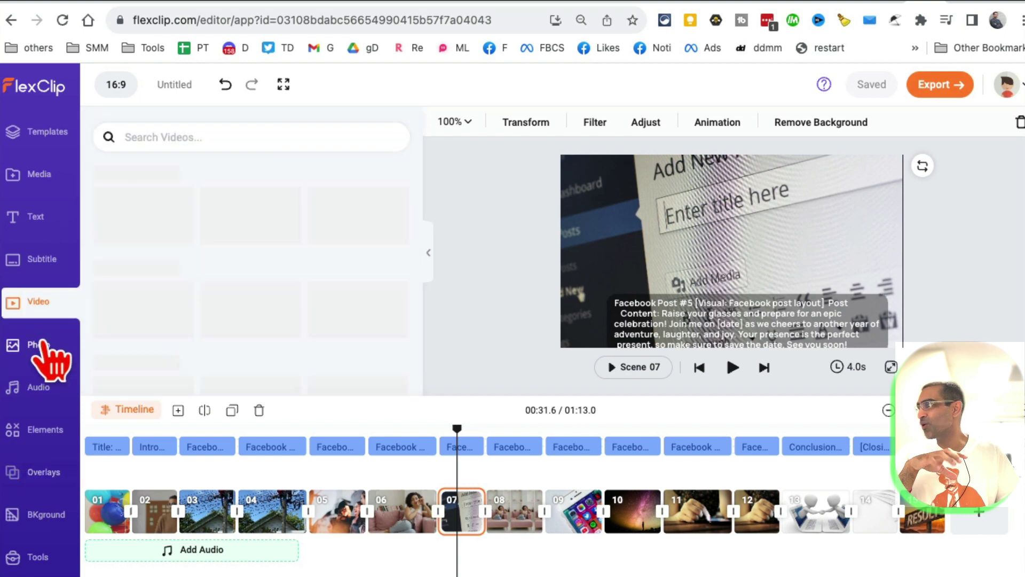
pyautogui.click(42, 344)
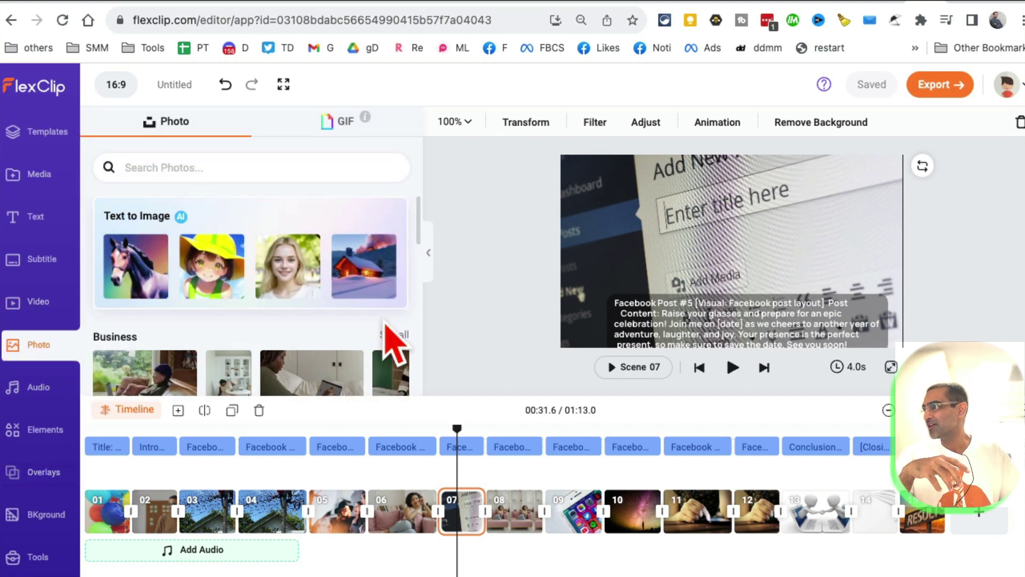